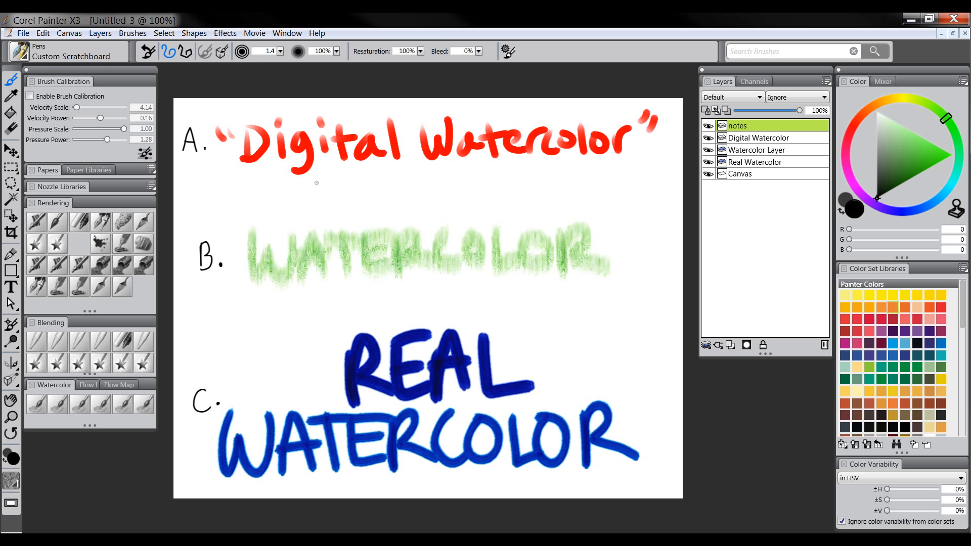
Draw small black quotation marks around the word "Digital" in line A on the notes layer.
left_click_drag(233, 108, 253, 120)
left_click_drag(396, 124, 406, 118)
left_click_drag(405, 131, 415, 120)
Browse the brushes in the Digital Watercolor, Real Watercolor and Watercolor categories.
left_click(20, 52)
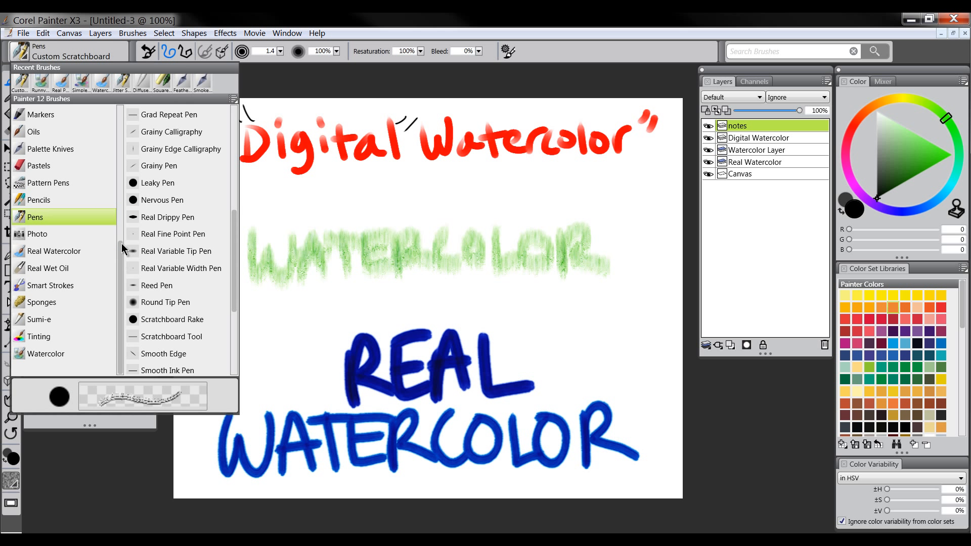
left_click_drag(121, 253, 115, 145)
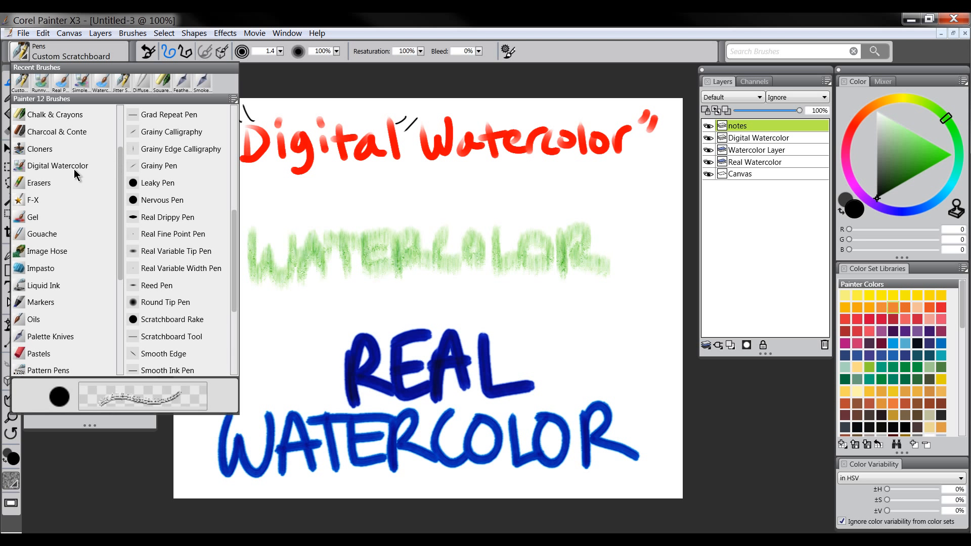
left_click(48, 165)
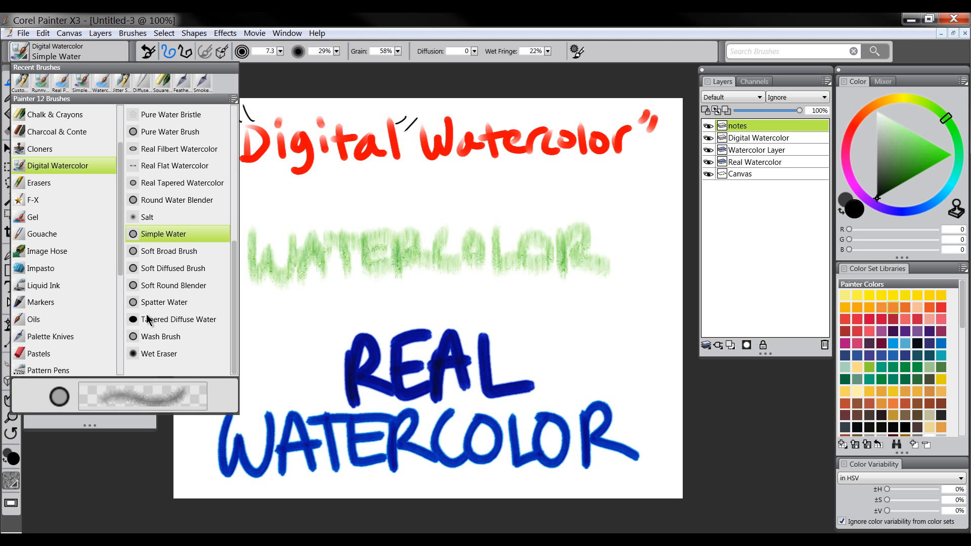
scroll(124, 205, "down", 1)
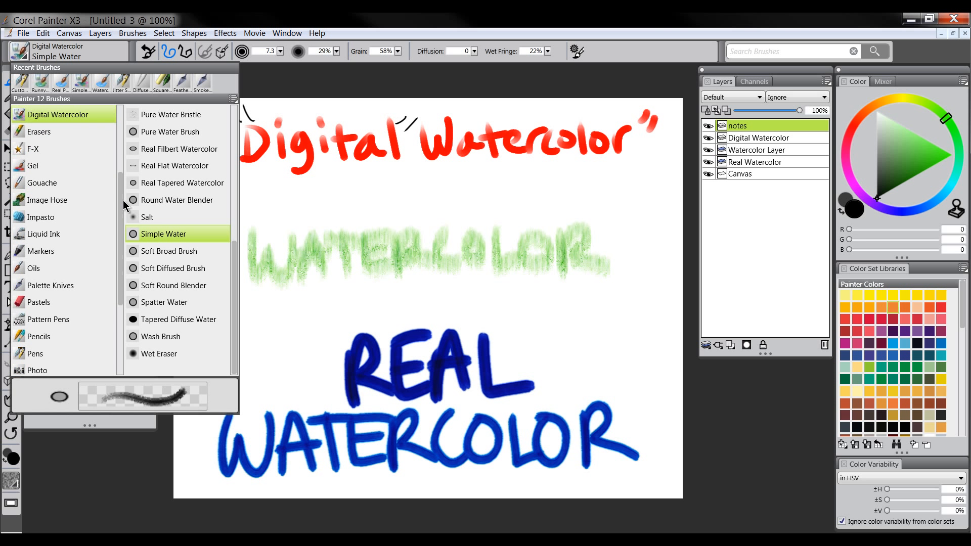
scroll(124, 205, "down", 3)
left_click(56, 248)
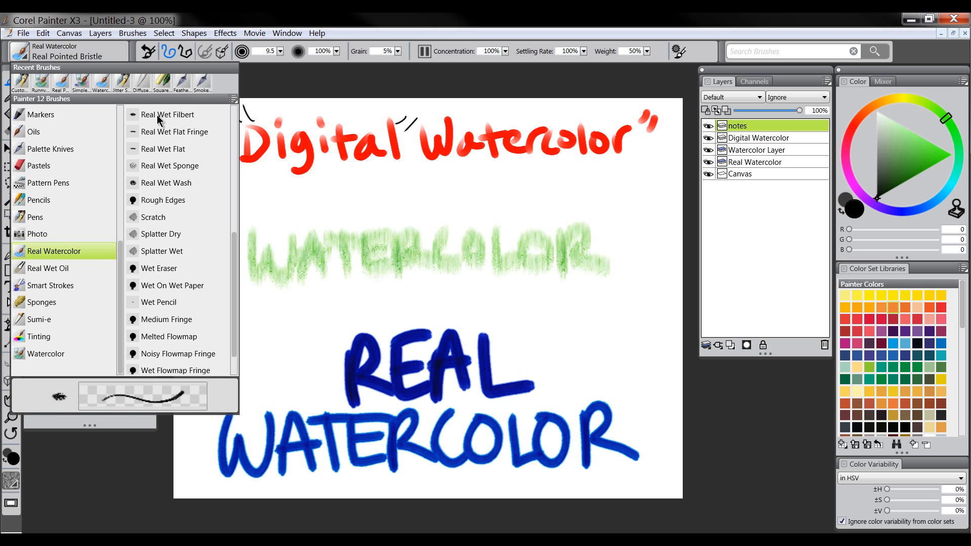
left_click(40, 354)
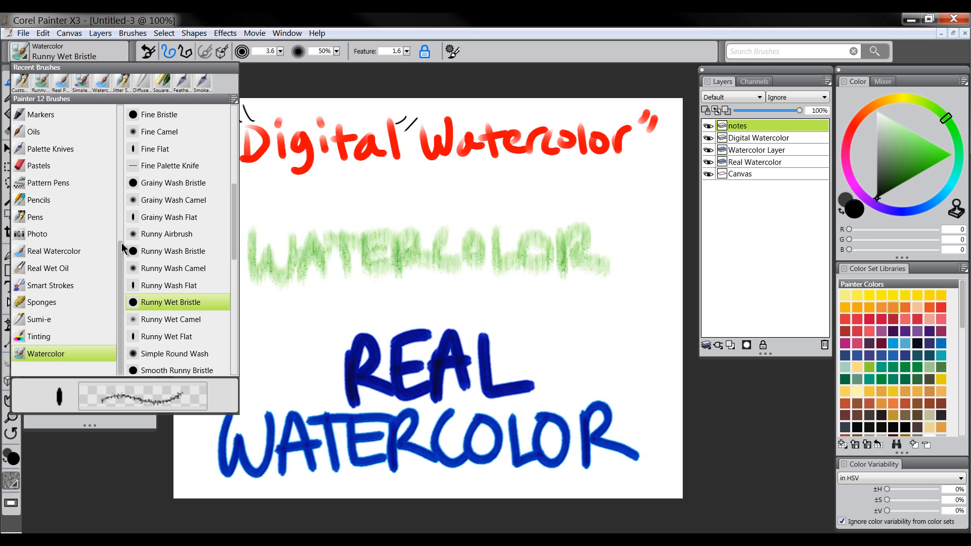
Paint black and soft grey test patches between lines A and B with the Digital Watercolor Simple Water brush at size 22.8.
left_click_drag(122, 252, 107, 107)
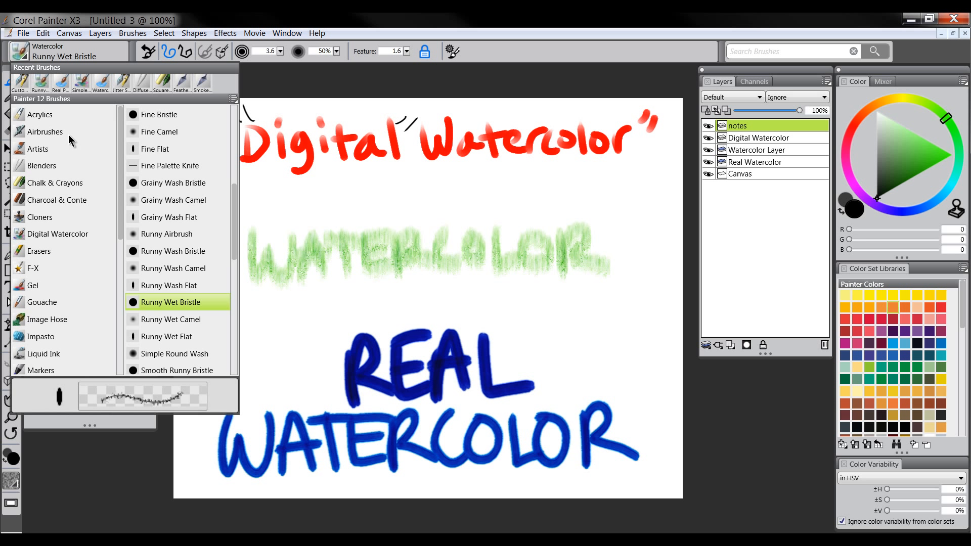
left_click(49, 234)
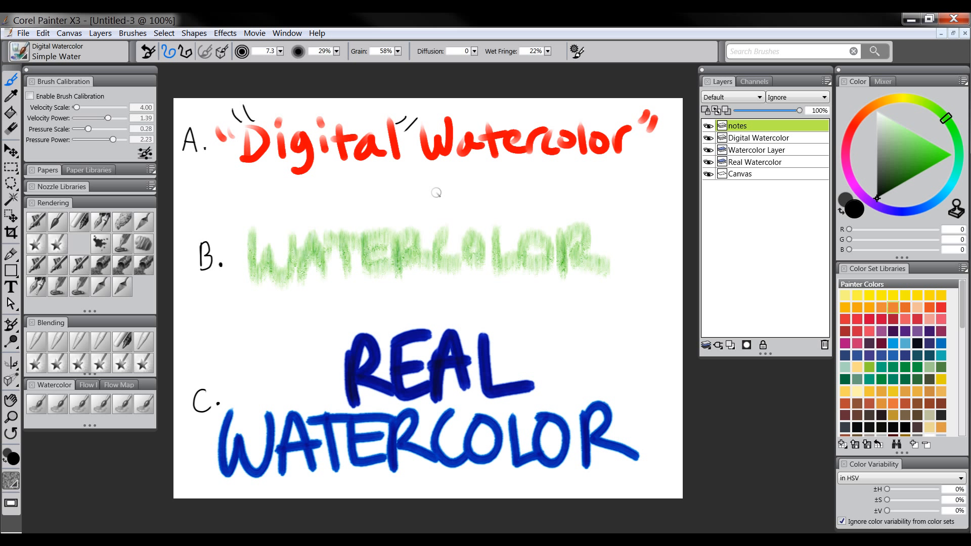
mouse_move(389, 189)
left_mouse_down("ctrl+alt")
mouse_move(440, 191)
mouse_move(394, 189)
mouse_move(422, 190)
left_mouse_up("ctrl+alt")
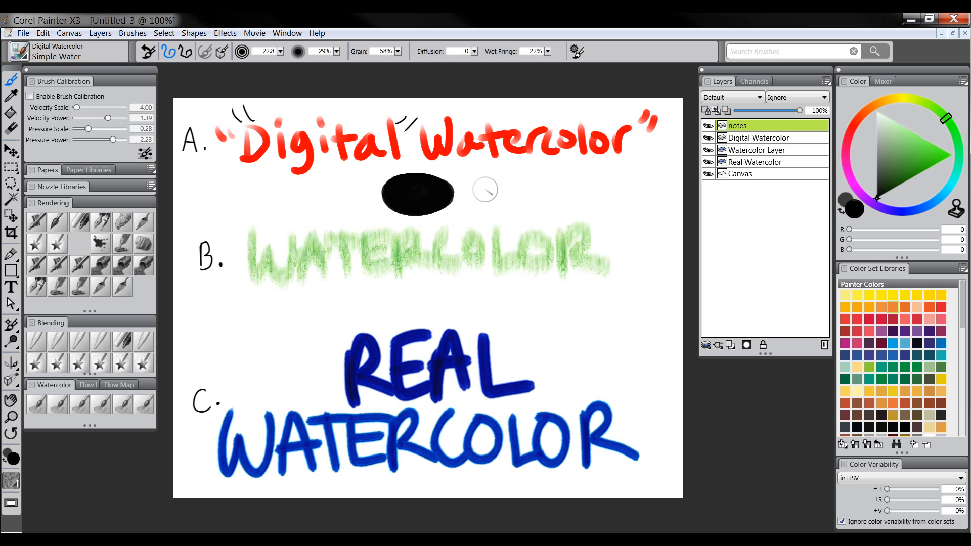
mouse_move(487, 186)
left_mouse_down()
mouse_move(469, 197)
mouse_move(494, 191)
mouse_move(488, 206)
mouse_move(522, 191)
mouse_move(489, 186)
mouse_move(523, 181)
mouse_move(504, 201)
mouse_move(537, 196)
mouse_move(540, 182)
mouse_move(513, 188)
mouse_move(536, 174)
mouse_move(528, 205)
mouse_move(550, 192)
left_mouse_up()
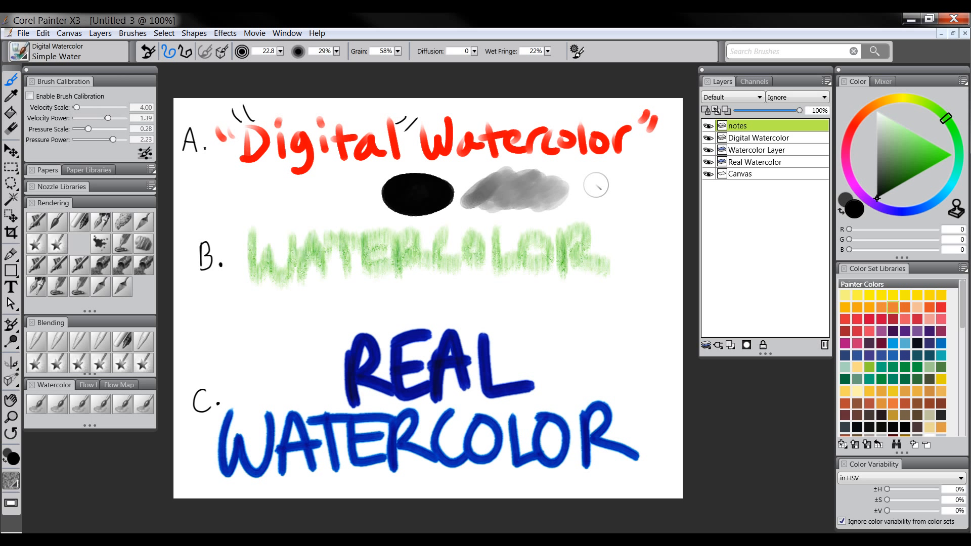
mouse_move(596, 185)
left_mouse_down()
mouse_move(617, 194)
mouse_move(602, 179)
mouse_move(589, 188)
mouse_move(631, 201)
mouse_move(626, 186)
mouse_move(606, 184)
mouse_move(630, 181)
mouse_move(629, 201)
mouse_move(597, 188)
left_mouse_up()
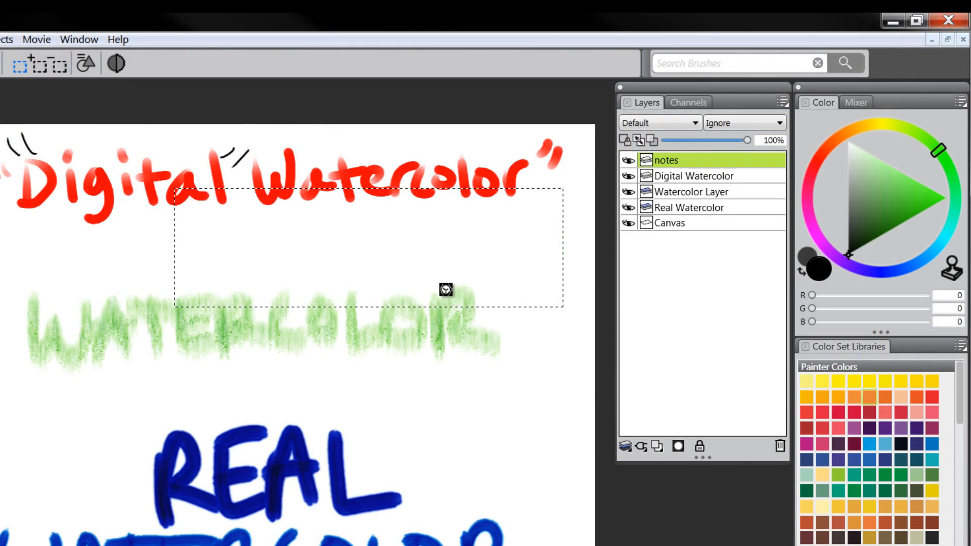
Drop the selection, hide and reshow the Watercolor Layer to identify its content, and return to the notes layer.
key("ctrl+d")
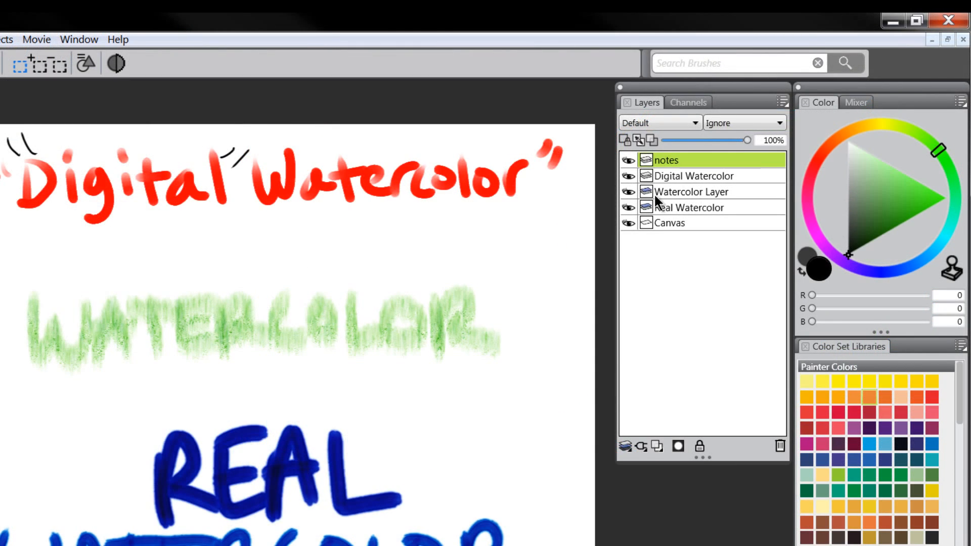
left_click(680, 190)
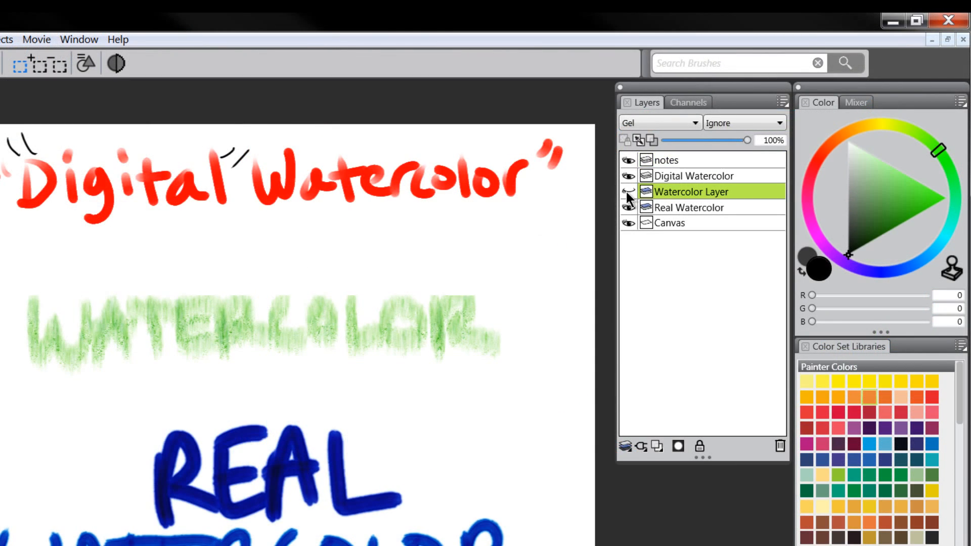
left_click(627, 191)
left_click(628, 188)
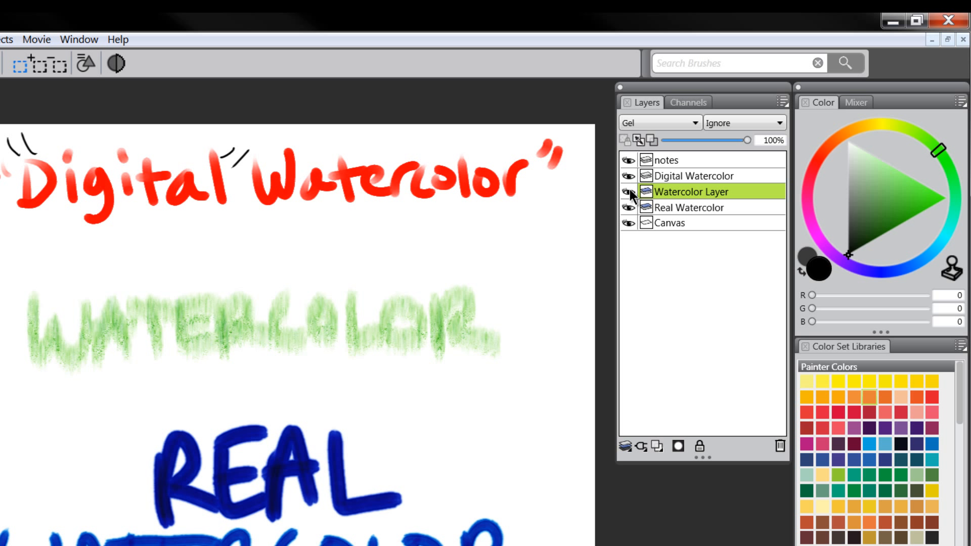
left_click(677, 161)
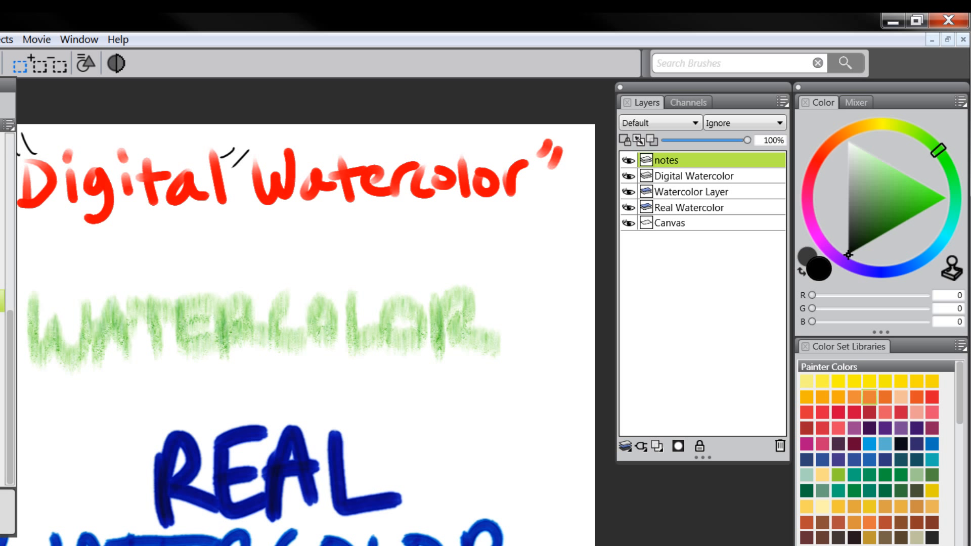
Paint a green-to-turquoise patch overlapped with orange between lines A and B, using the Watercolor Runny Wet Bristle brush.
key("b")
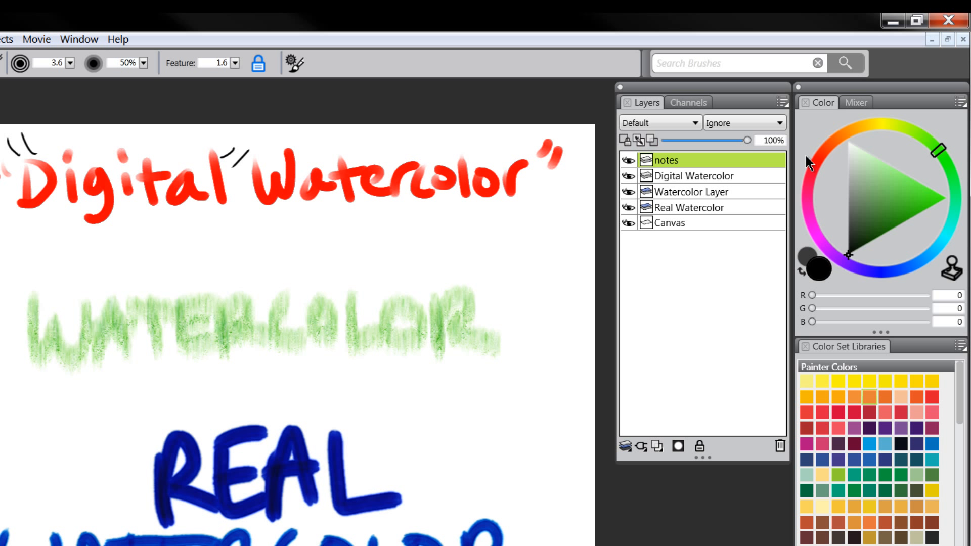
left_click(921, 211)
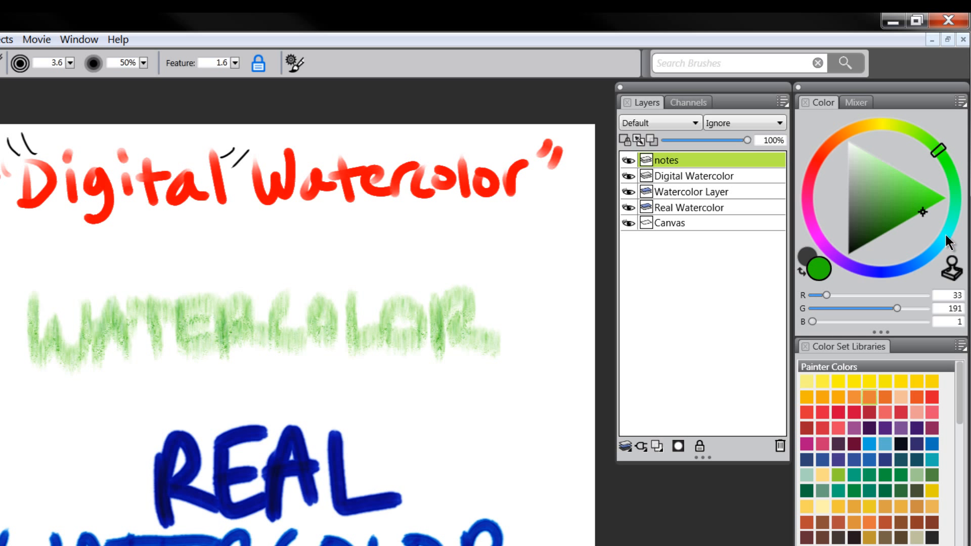
left_click_drag(945, 233, 948, 207)
left_click(927, 193)
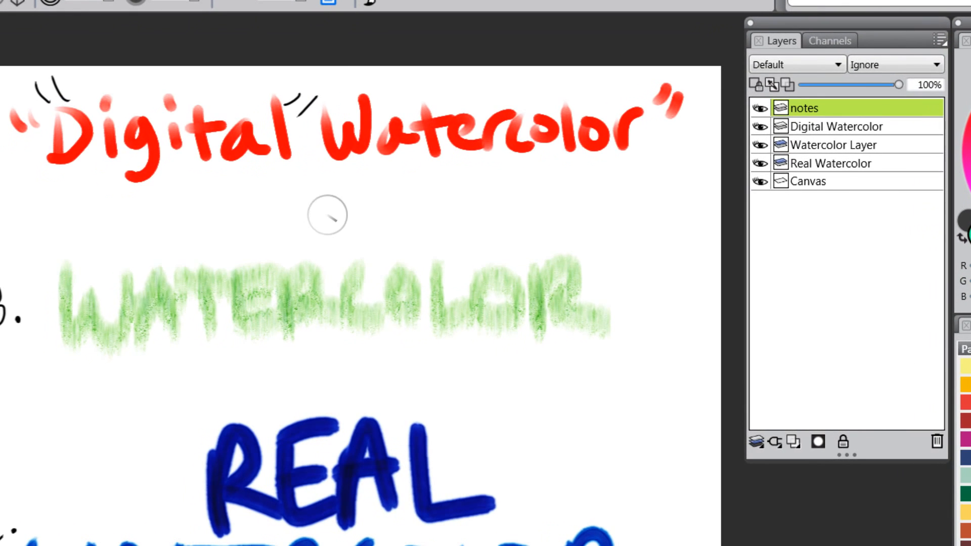
left_click_drag(256, 248, 244, 244)
mouse_move(311, 205)
left_mouse_down()
mouse_move(340, 209)
mouse_move(324, 224)
mouse_move(418, 206)
mouse_move(532, 207)
left_mouse_up()
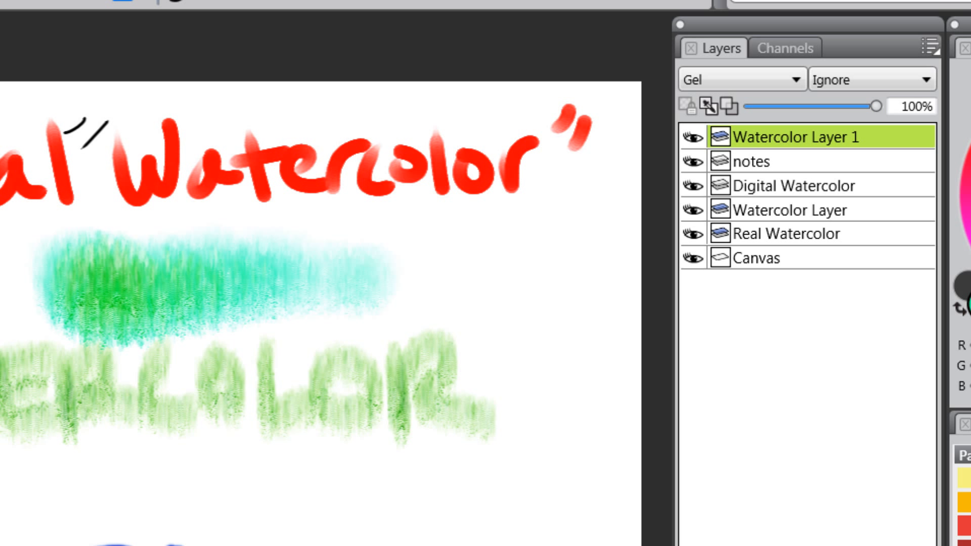
mouse_move(278, 303)
left_mouse_down()
mouse_move(190, 313)
mouse_move(324, 303)
left_mouse_up()
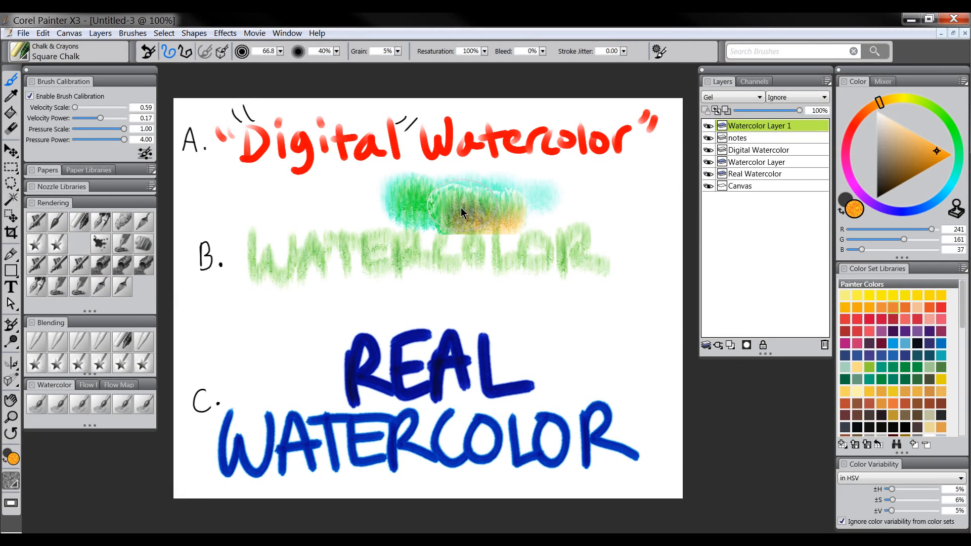
Try to paint on Watercolor Layer 1 with the orange Square Chalk brush from Chalk & Crayons.
left_click(461, 209)
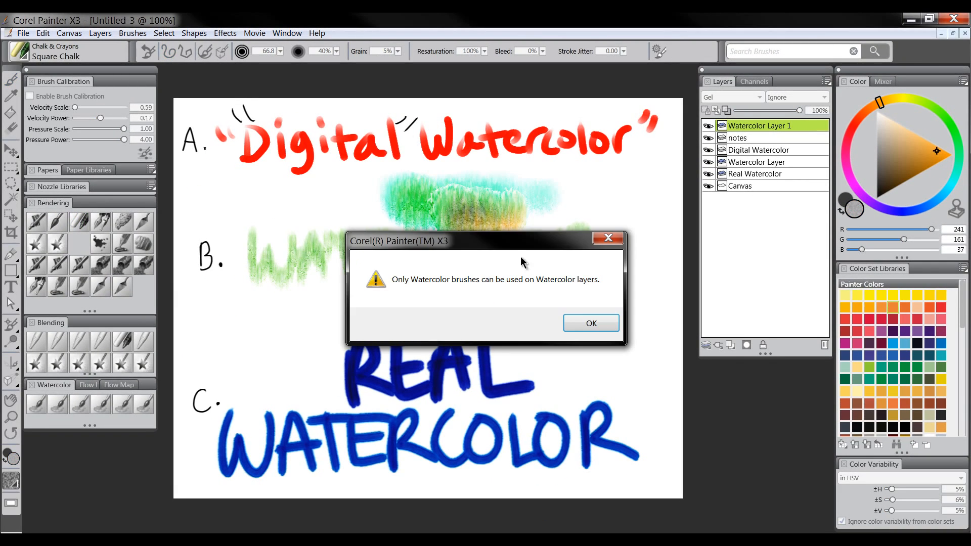
left_click(590, 321)
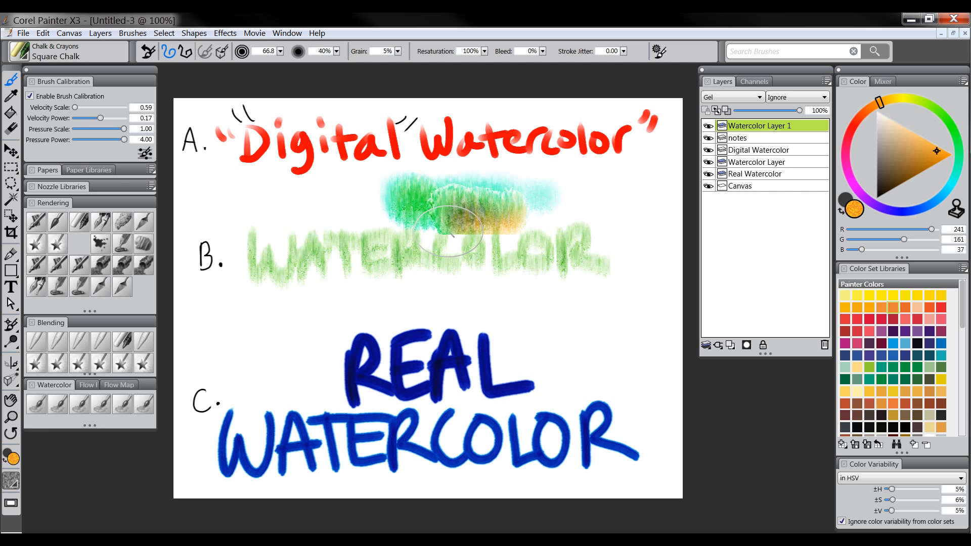
left_click(595, 162)
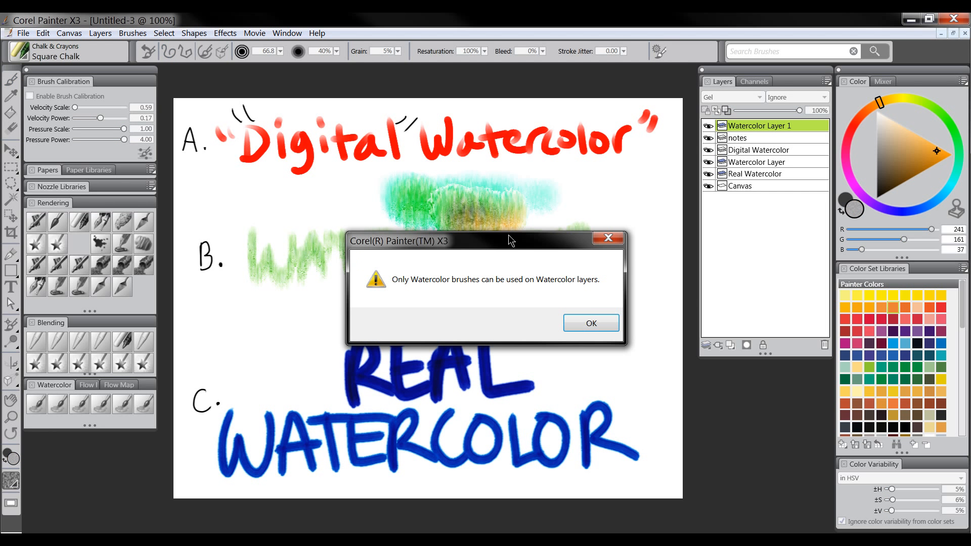
left_click(590, 325)
left_click(514, 280)
left_click(590, 324)
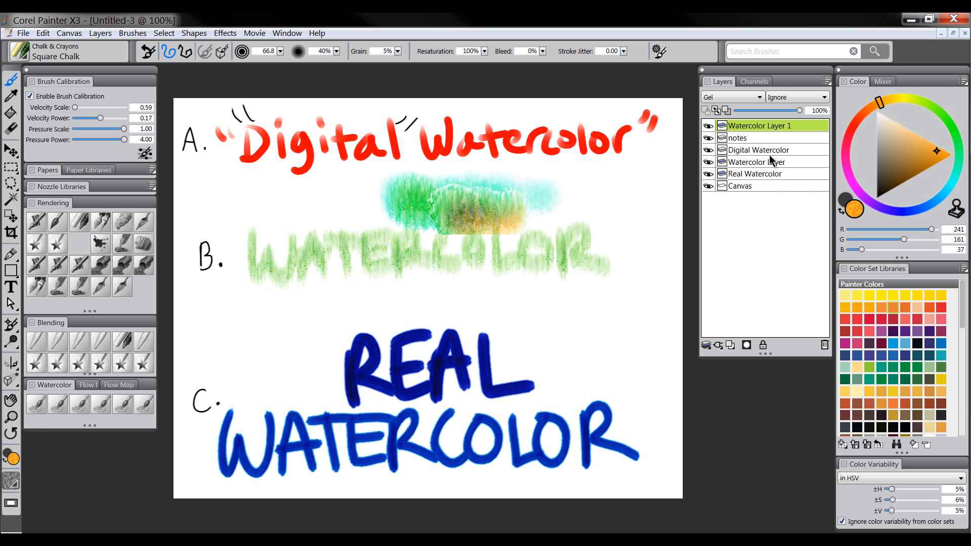
Hide and reshow the Real Watercolor layer to identify its content, and return to the notes layer.
left_click(740, 174)
left_click(708, 174)
left_click(709, 174)
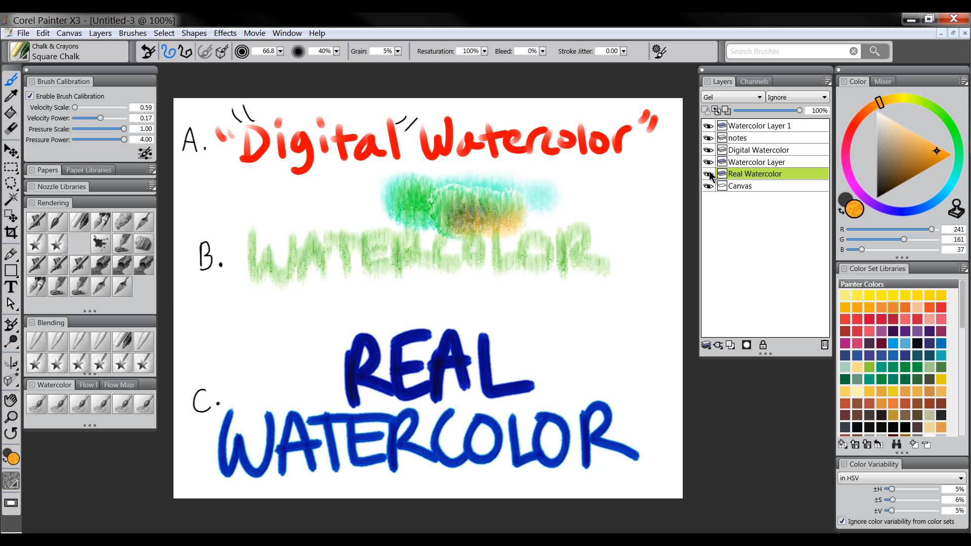
left_click(709, 174)
left_click(709, 175)
left_click(742, 141)
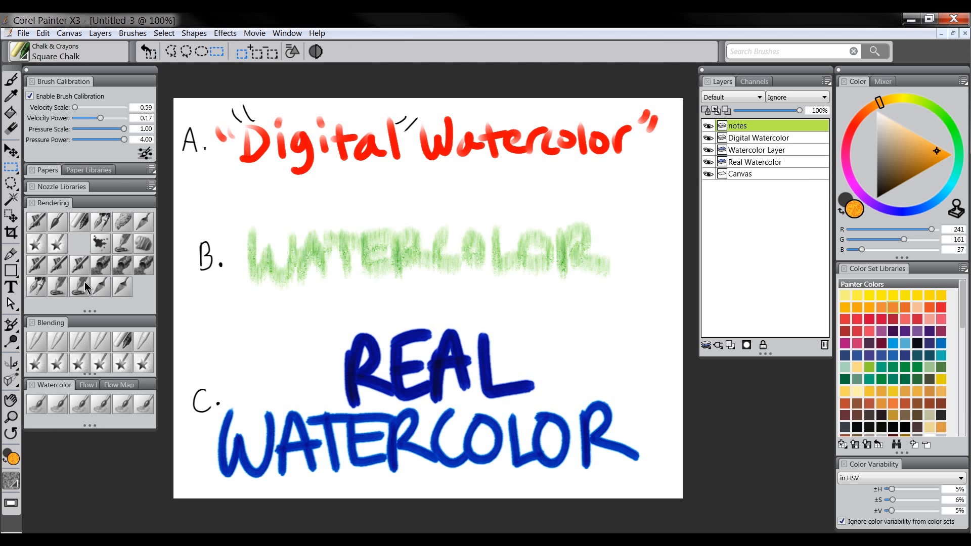
Paint a filled orange scribble beside the word "REAL" with the Real Watercolor Real Pointed Bristle brush at size 9.5.
left_click(37, 406)
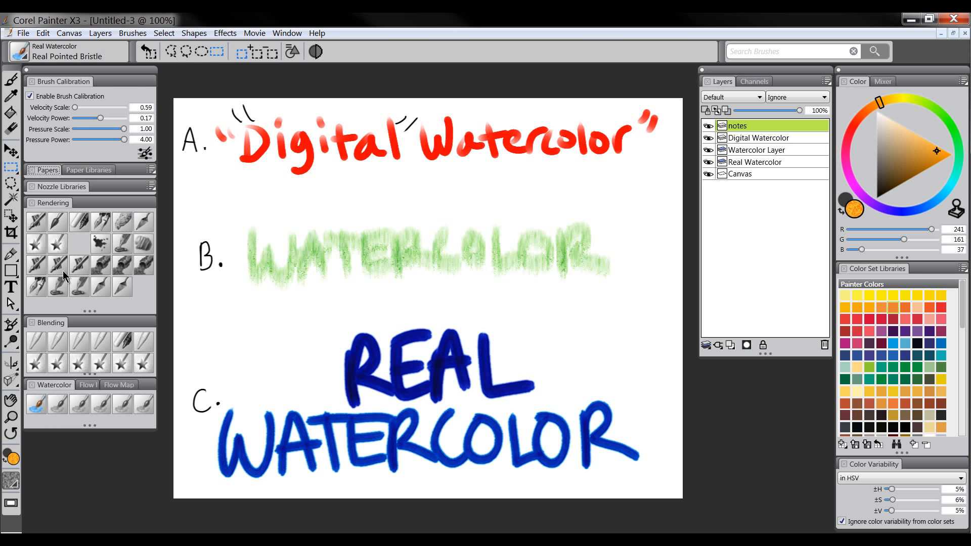
left_click(25, 56)
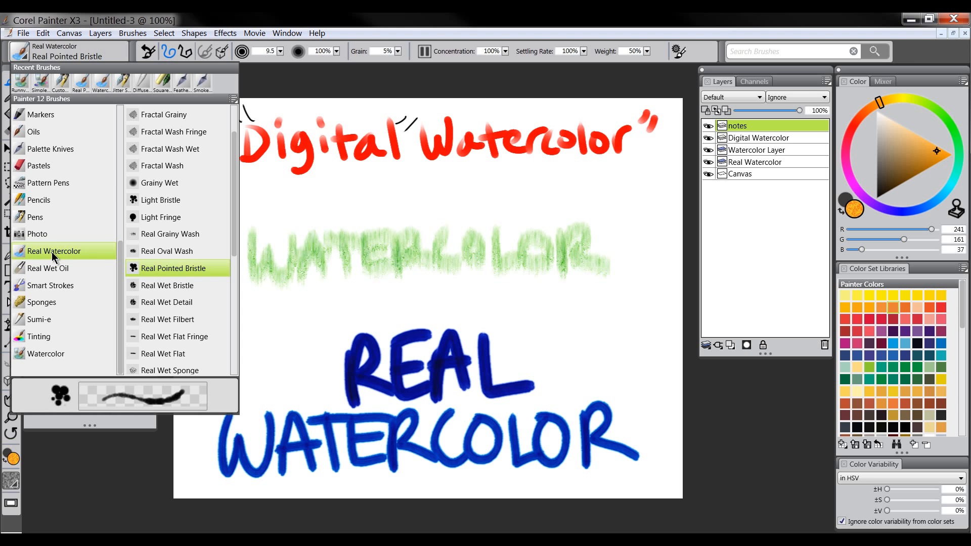
left_click(172, 269)
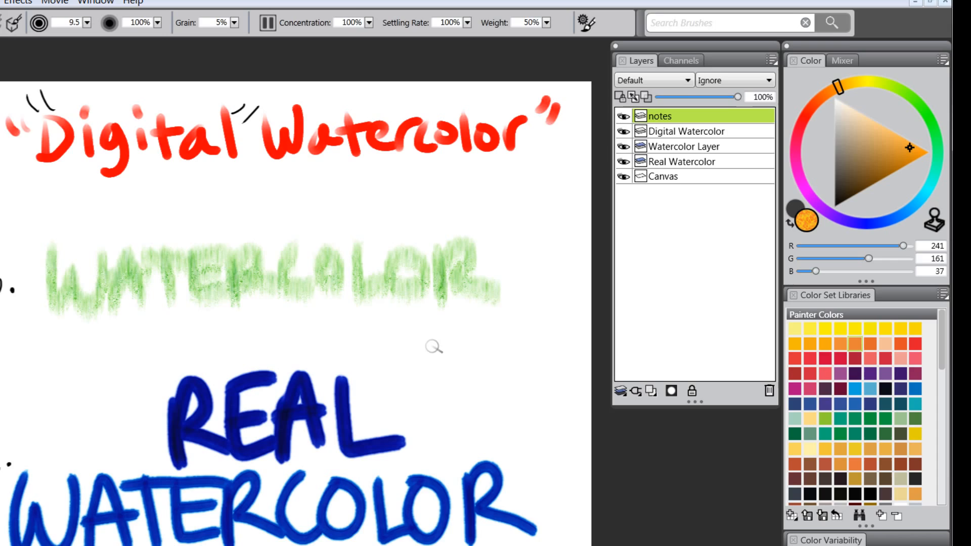
mouse_move(570, 319)
left_mouse_down()
mouse_move(578, 337)
mouse_move(552, 349)
mouse_move(594, 329)
left_mouse_up()
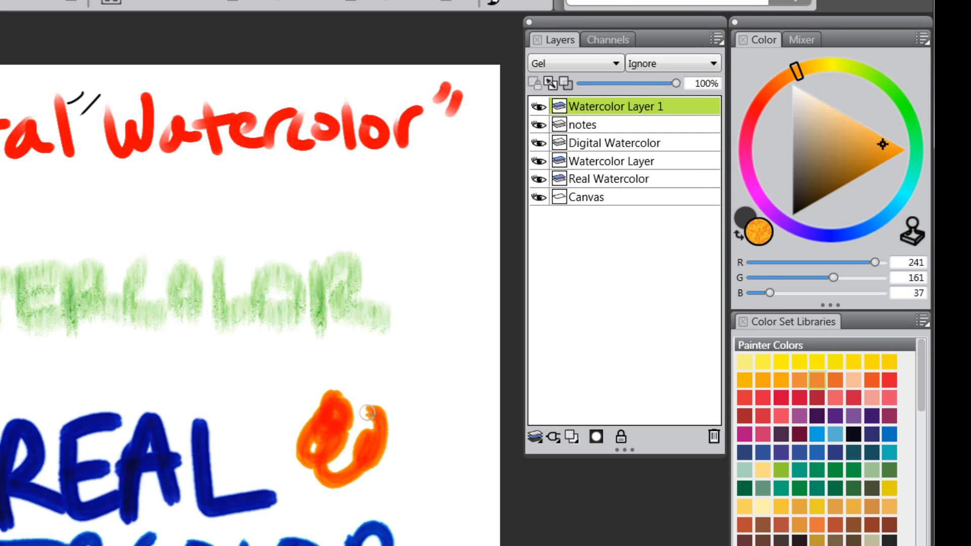
mouse_move(368, 412)
left_mouse_down()
mouse_move(355, 447)
mouse_move(367, 391)
mouse_move(352, 469)
mouse_move(408, 473)
left_mouse_up()
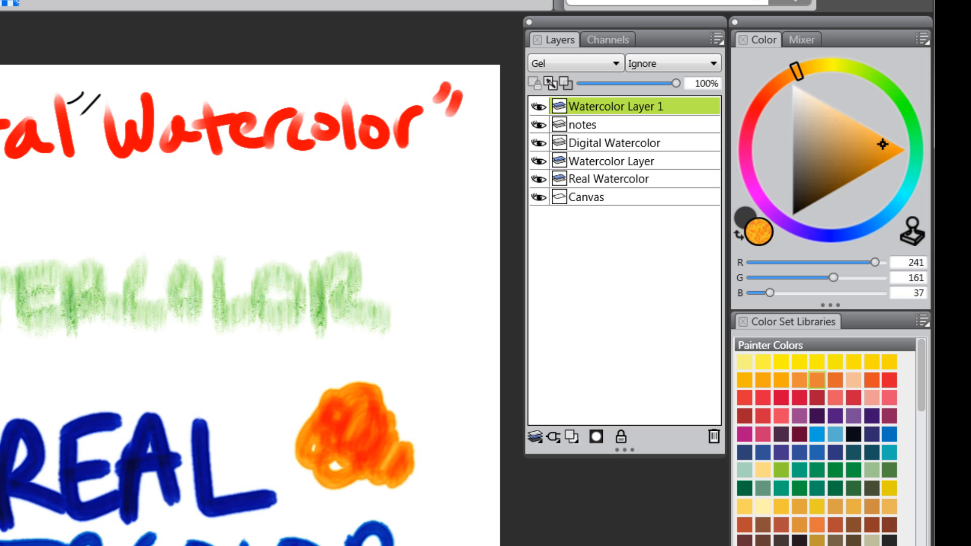
Paint pale orange, grain-textured watercolor blobs with a larger, softer brush next to the orange scribble.
key("ctrl+space")
left_click(413, 448)
left_click(362, 460)
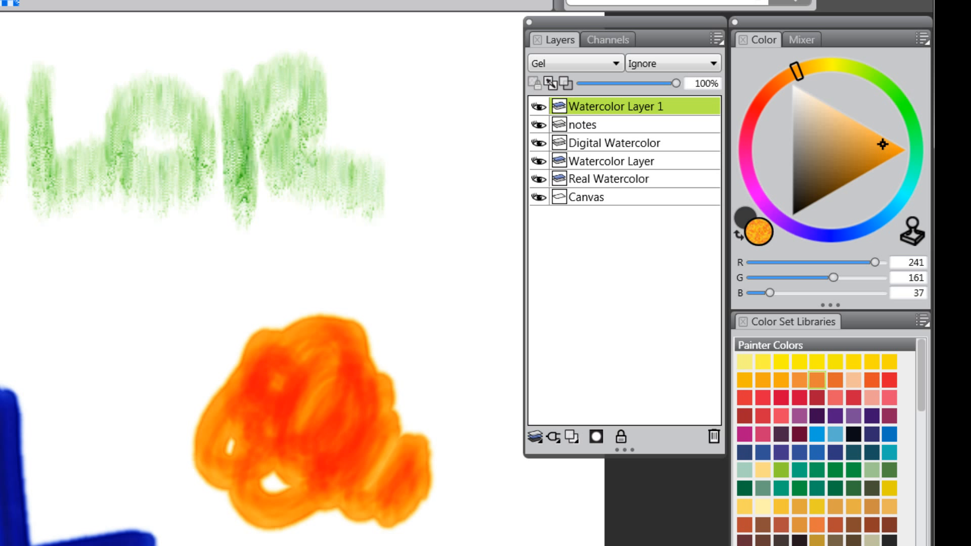
mouse_move(215, 327)
left_mouse_down()
mouse_move(172, 336)
mouse_move(204, 353)
mouse_move(228, 294)
mouse_move(257, 290)
left_mouse_up()
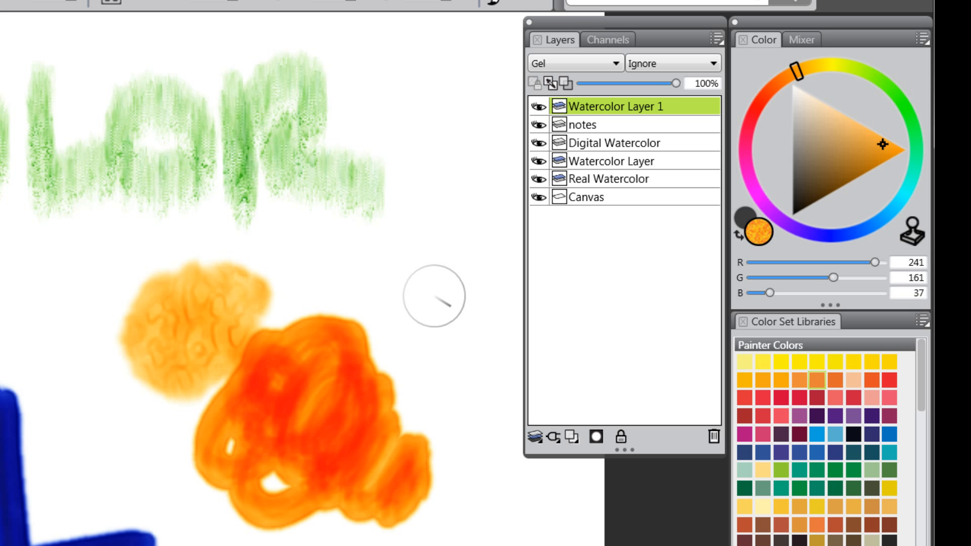
mouse_move(100, 319)
left_mouse_down()
mouse_move(54, 334)
mouse_move(56, 315)
mouse_move(35, 319)
mouse_move(118, 266)
mouse_move(95, 367)
left_mouse_up()
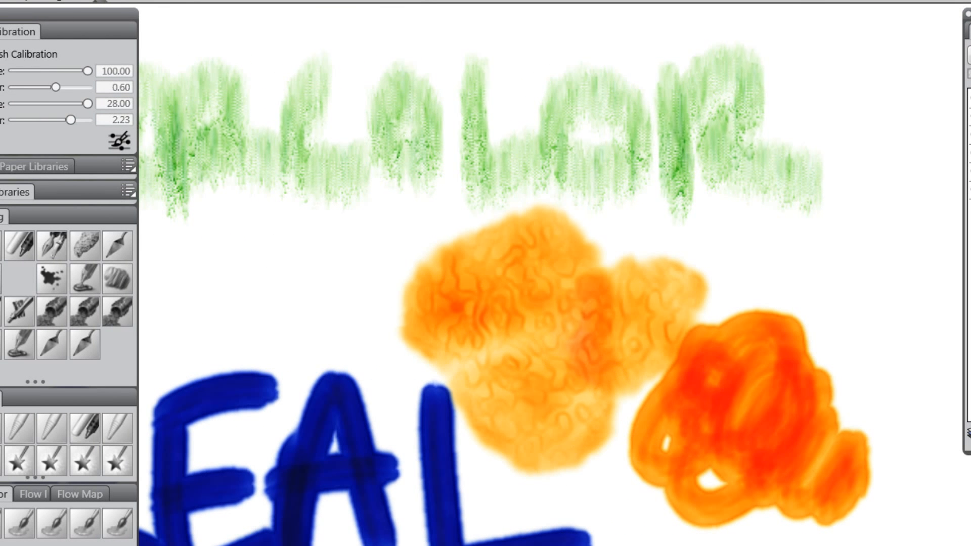
Set the Basic Paper contrast to 87% and paint a smoother orange watercolor blob beside the grain-textured ones.
left_click(1, 318)
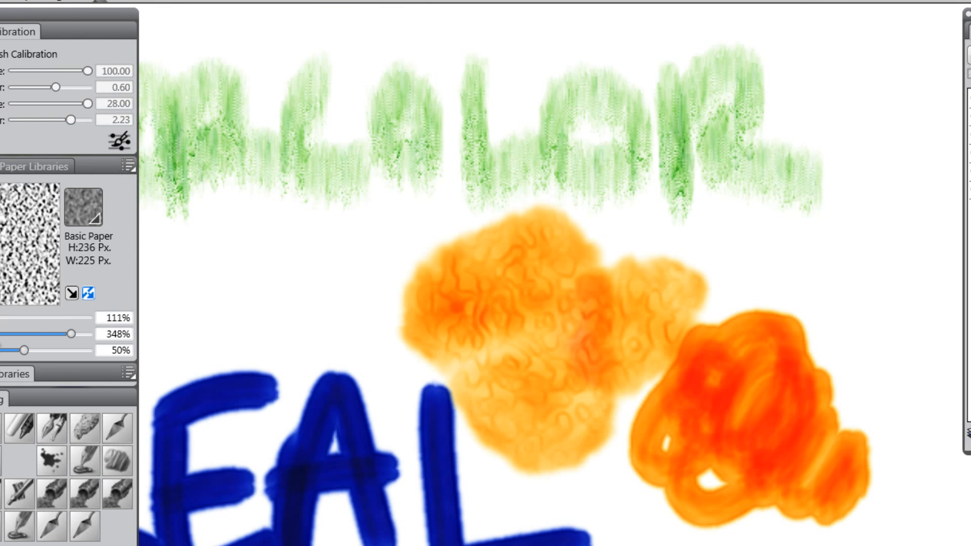
left_click(1, 334)
mouse_move(347, 259)
left_mouse_down()
mouse_move(312, 316)
mouse_move(366, 290)
mouse_move(398, 318)
mouse_move(383, 234)
mouse_move(455, 248)
left_mouse_up()
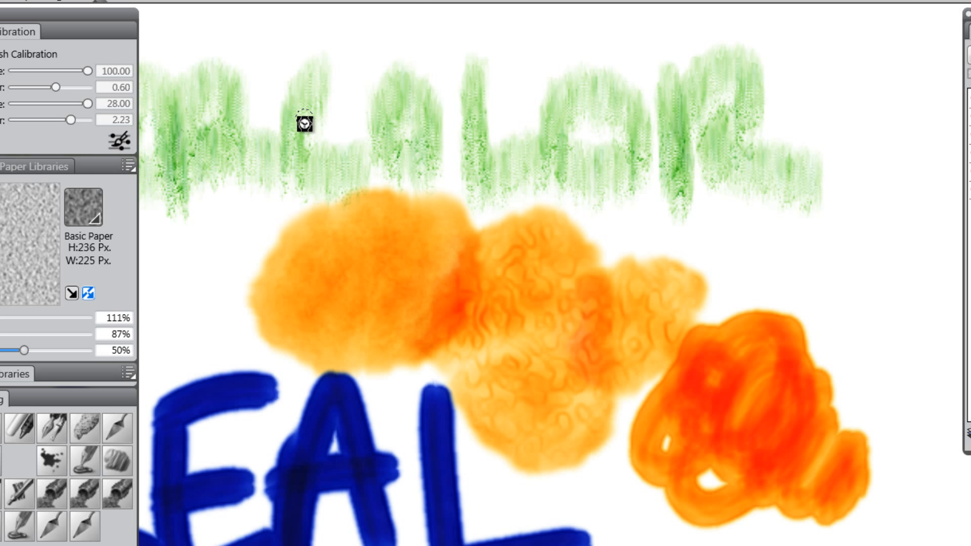
Paint a pale orange arrow over the green watercolor lettering and another pointing at the filled orange scribble.
mouse_move(254, 21)
left_mouse_down()
mouse_move(287, 104)
mouse_move(321, 68)
left_mouse_up()
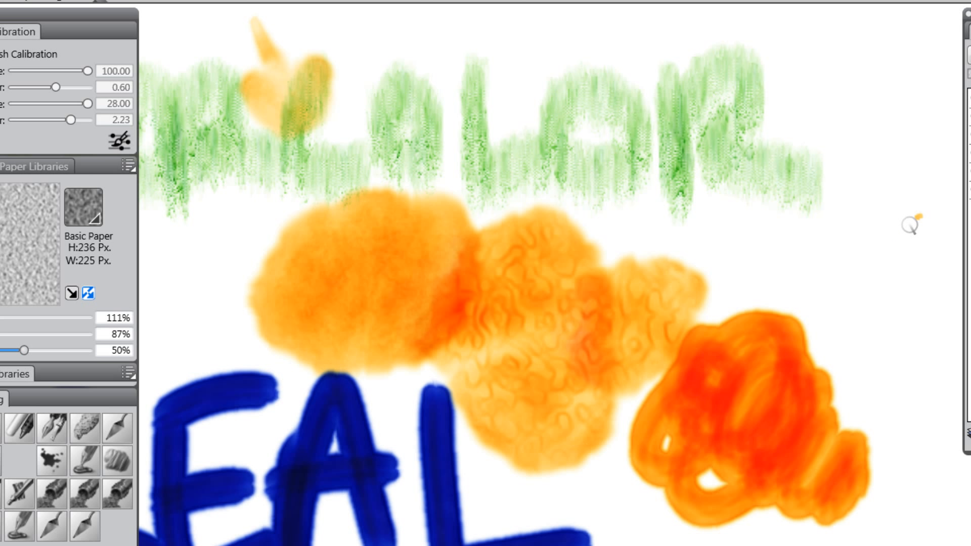
left_click_drag(917, 216, 819, 344)
left_click_drag(822, 278, 890, 340)
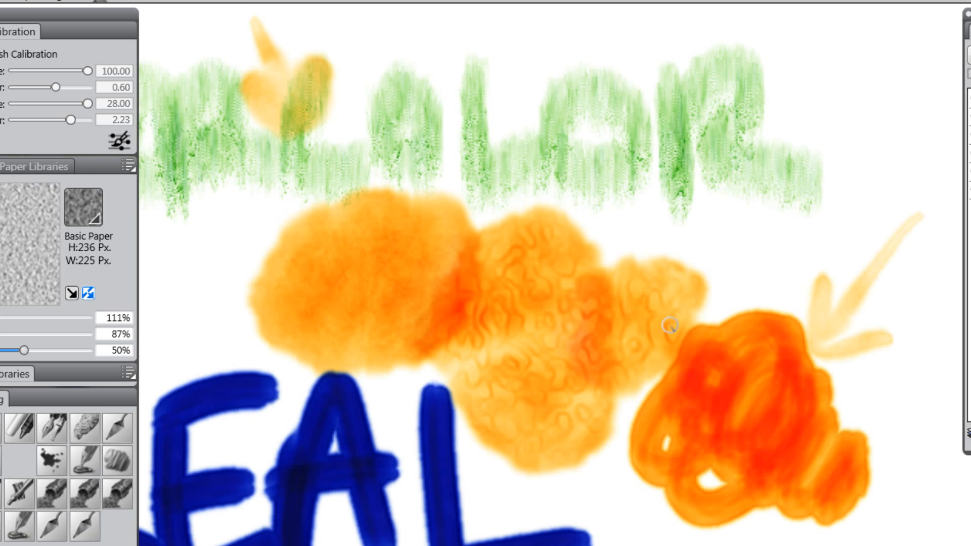
left_click(766, 374)
left_click(768, 382)
left_click(761, 393)
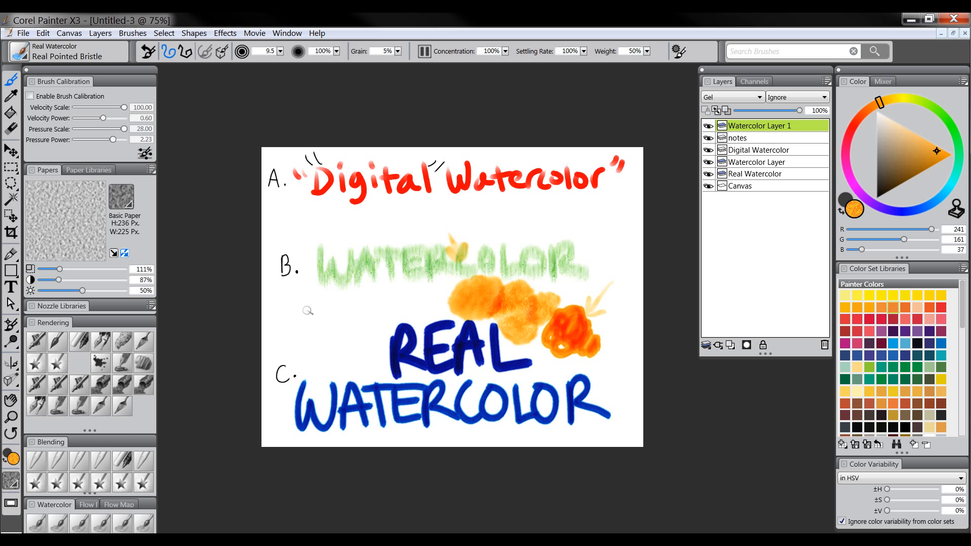
Paint two orange strokes above the "C." label, add a new default layer, and paint an orange zigzag below the green lettering.
mouse_move(306, 308)
left_mouse_down()
mouse_move(319, 353)
mouse_move(331, 353)
left_mouse_up()
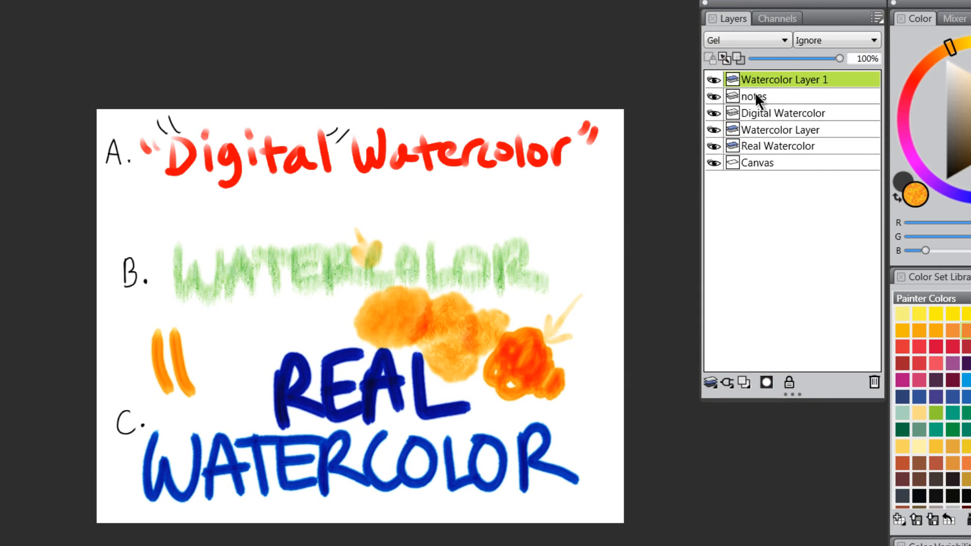
left_click(744, 382)
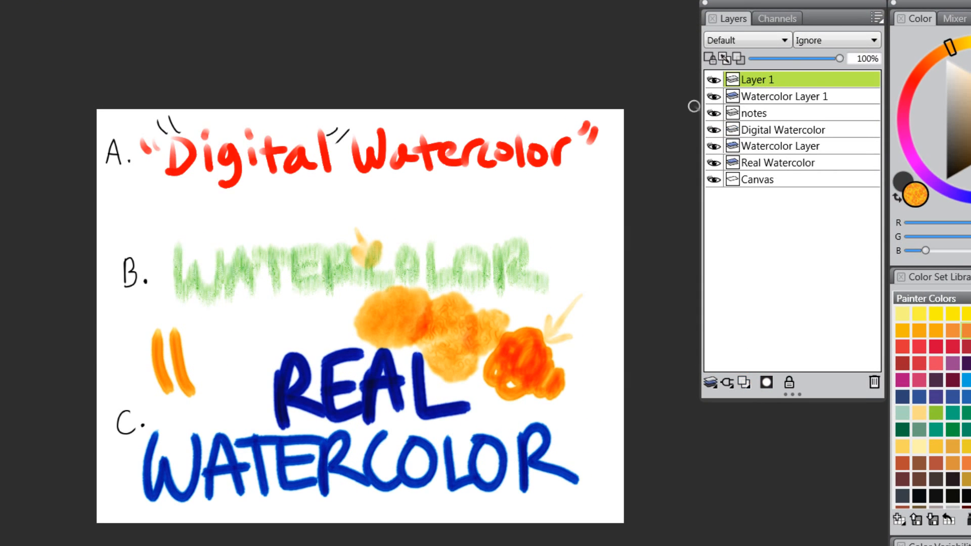
mouse_move(246, 306)
left_mouse_down()
mouse_move(244, 351)
mouse_move(243, 303)
mouse_move(272, 336)
mouse_move(299, 319)
left_mouse_up()
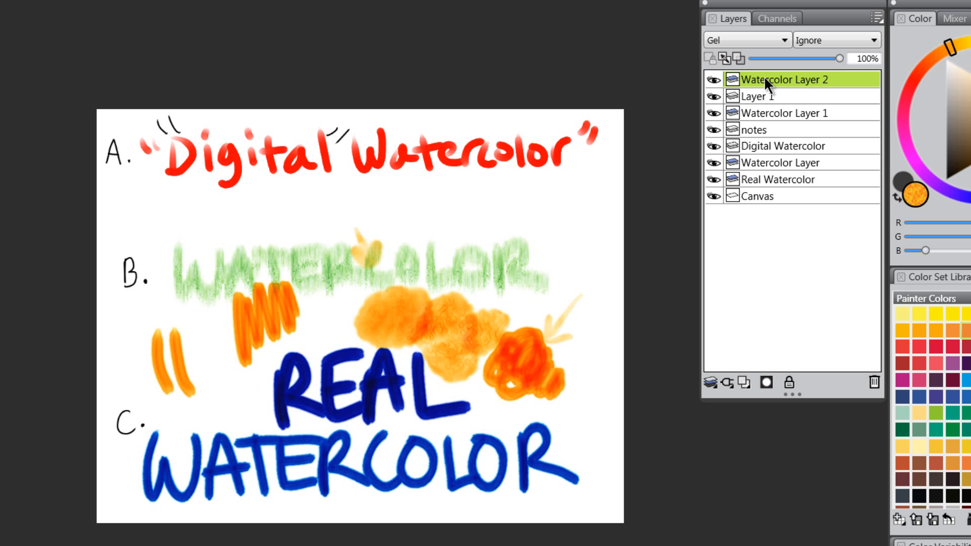
Hide and reshow Watercolor Layer 1 twice to check which orange strokes it holds.
left_click(717, 115)
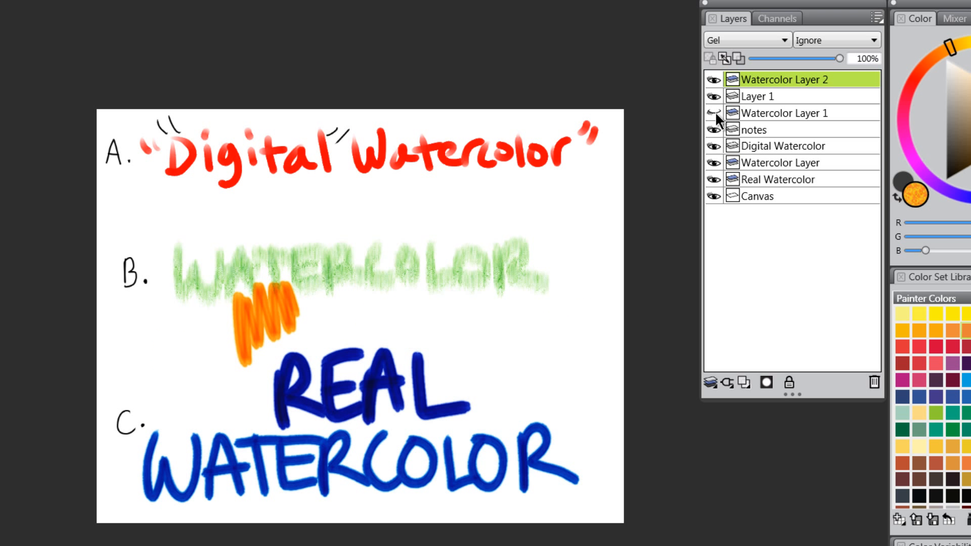
left_click(717, 114)
left_click(717, 115)
left_click(718, 115)
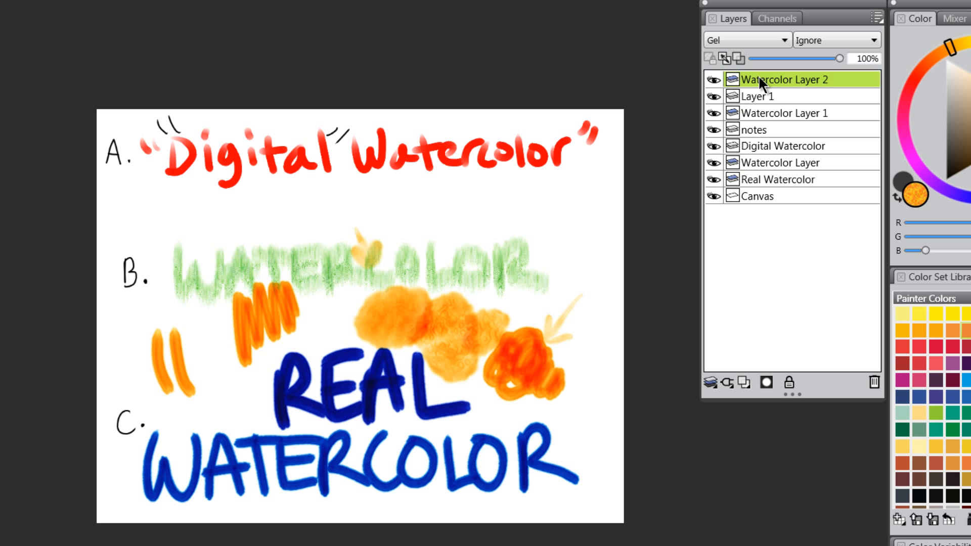
Add another default layer and paint a blue Real Watercolor zigzag over the end of the green lettering.
left_click(744, 382)
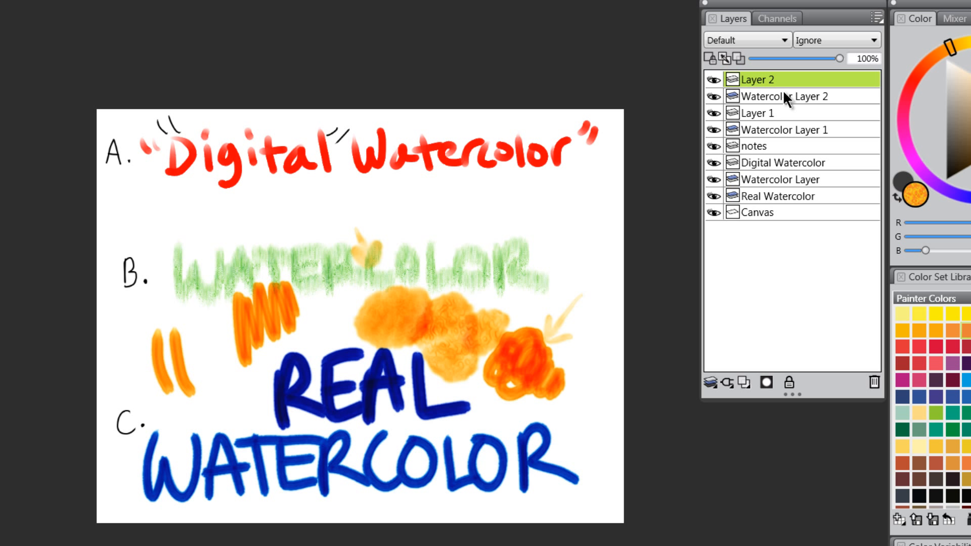
mouse_move(446, 202)
left_mouse_down()
mouse_move(451, 246)
mouse_move(483, 219)
mouse_move(551, 234)
left_mouse_up()
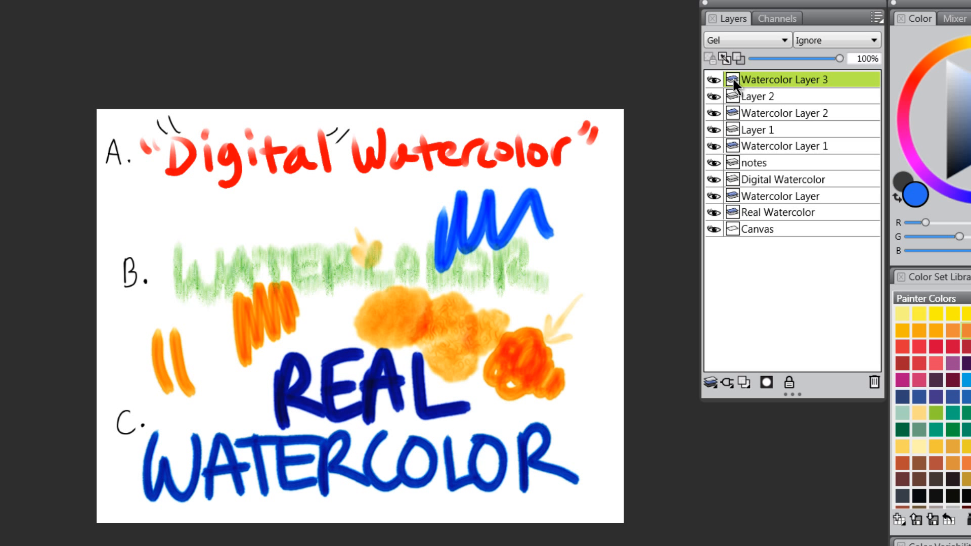
Compare the alternating default and watercolor layers by selecting Layer 2, Watercolor Layer 2 and Watercolor Layer 3 in turn.
left_click(760, 96)
left_click(763, 111)
left_click(768, 79)
left_click(767, 107)
left_click(769, 94)
left_click(773, 78)
left_click(768, 108)
left_click(769, 96)
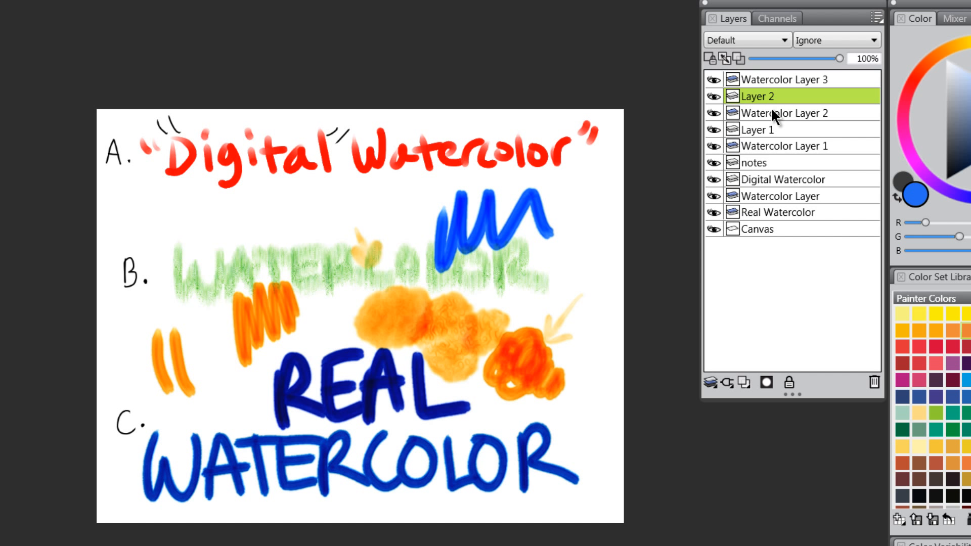
left_click(769, 113)
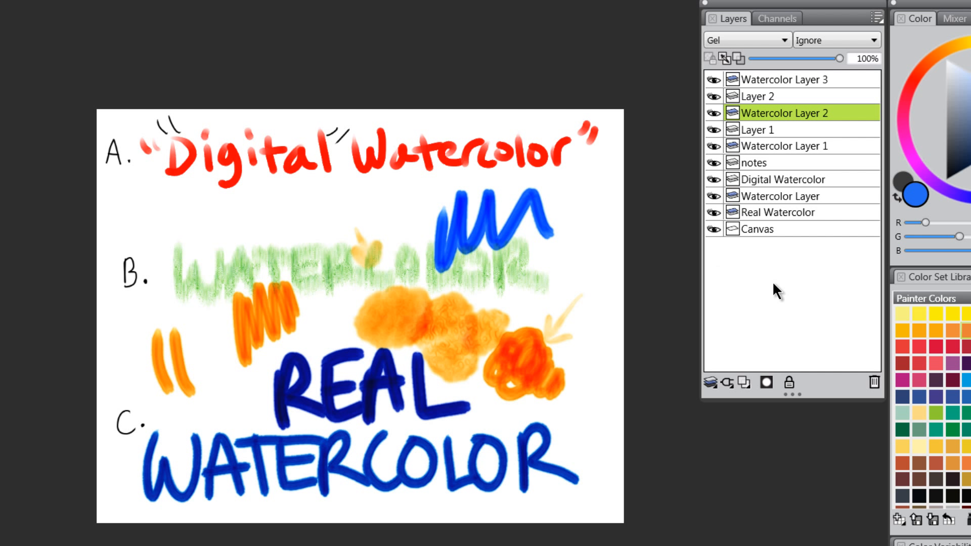
Delete all layers from Watercolor Layer 3 through Real Watercolor, leaving only the blank Canvas.
left_click(777, 80)
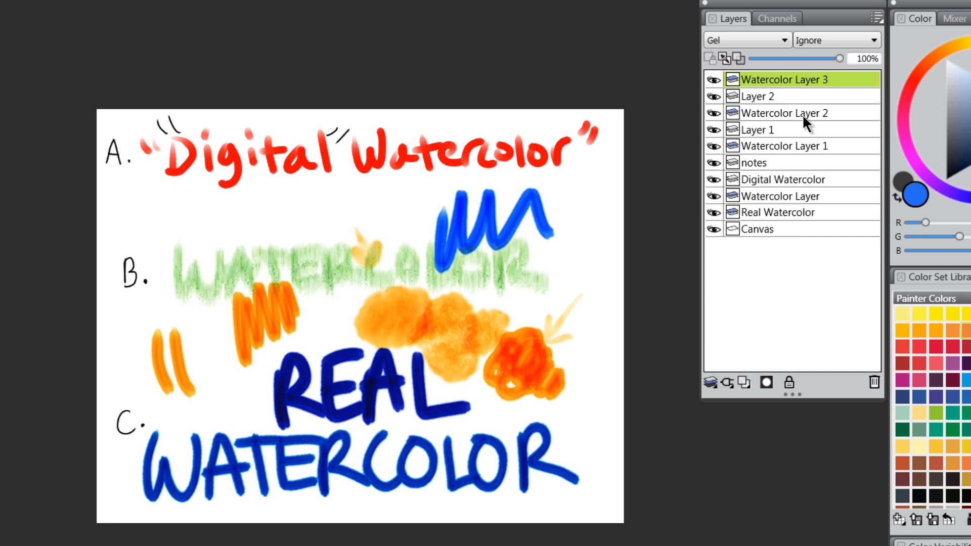
left_click(797, 211, "shift")
left_click(874, 382)
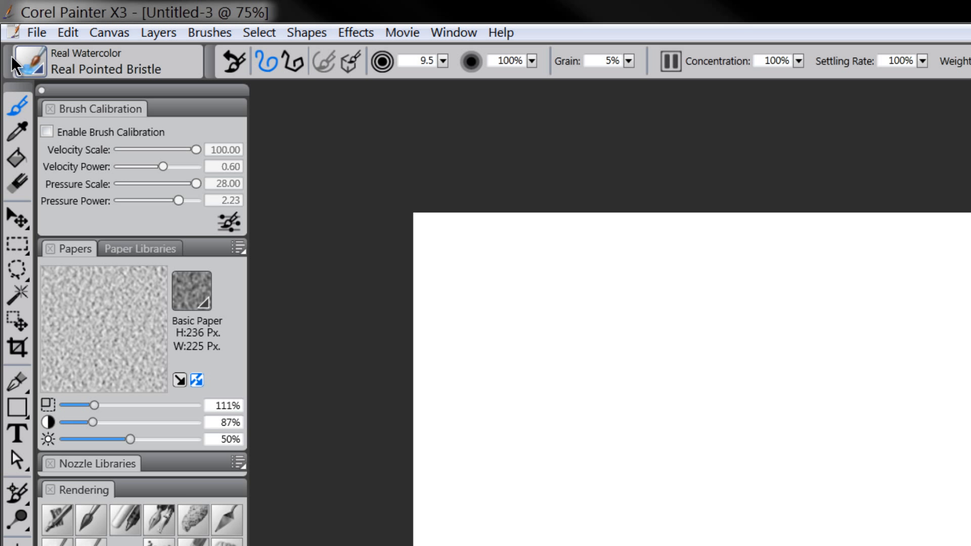
Paint a blue scribble on the blank canvas with the Real Watercolor Real Pointed Bristle brush.
left_click(26, 62)
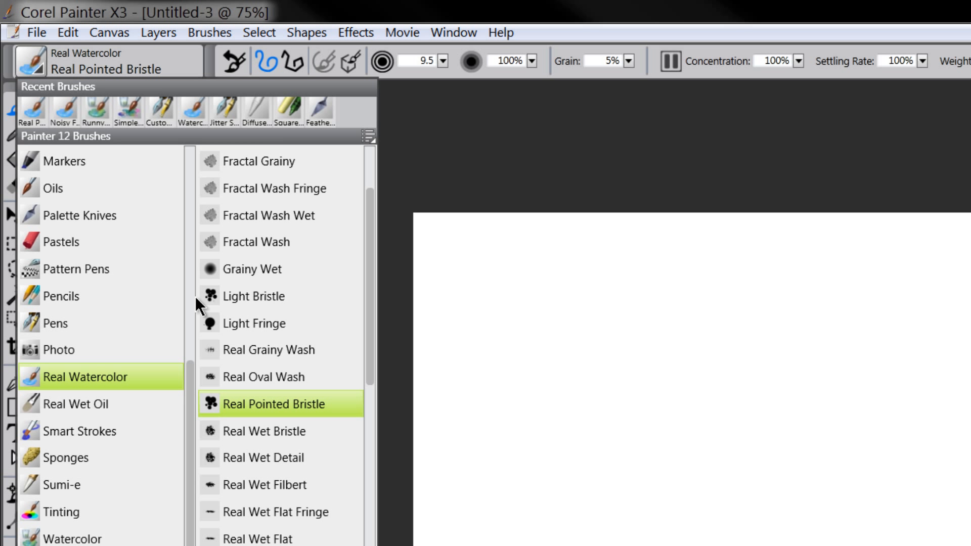
left_click(257, 399)
mouse_move(685, 360)
left_mouse_down()
mouse_move(636, 409)
mouse_move(645, 422)
mouse_move(714, 368)
mouse_move(709, 427)
mouse_move(748, 396)
mouse_move(701, 358)
mouse_move(644, 440)
mouse_move(695, 416)
mouse_move(731, 462)
left_mouse_up()
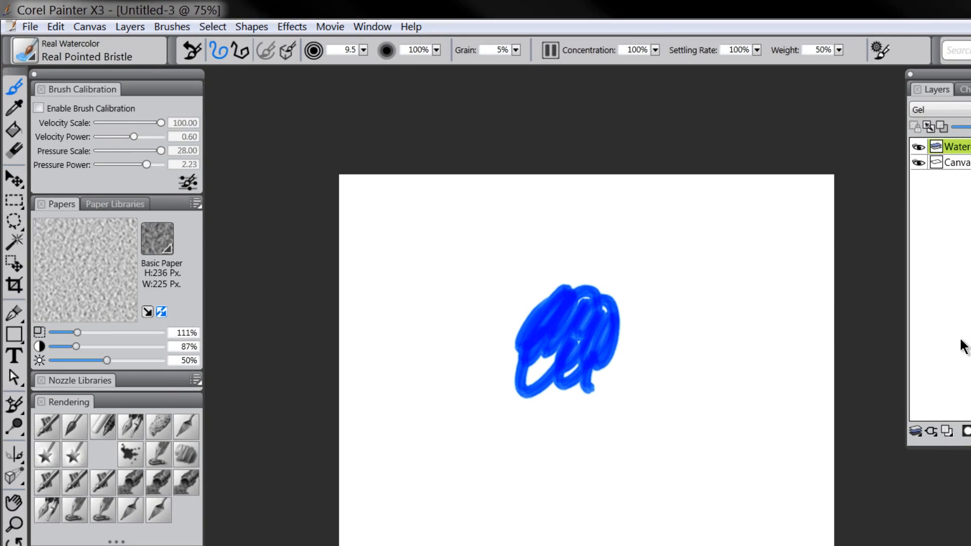
Add a new default layer and write red "AR" letters over the blue scribble with the Custom Scratchboard pen.
left_click(947, 430)
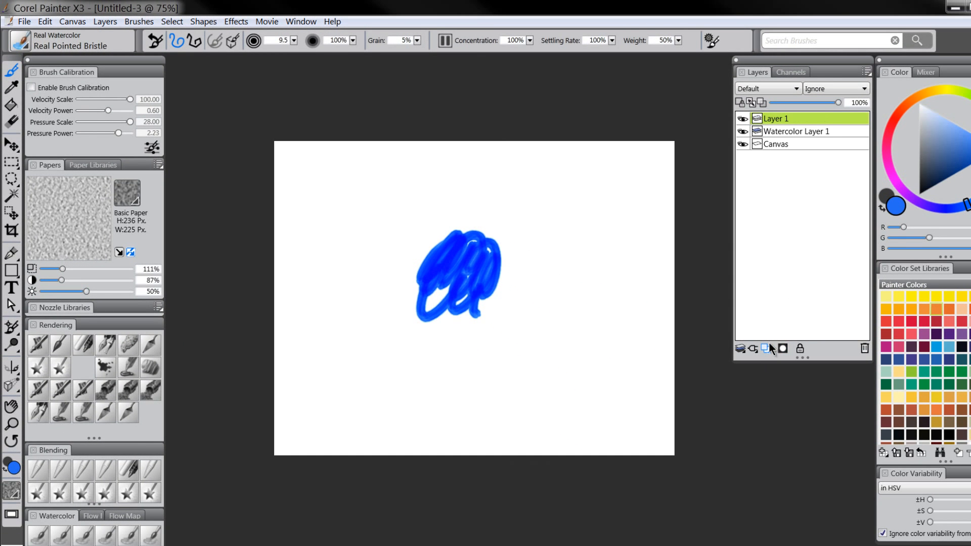
left_click(892, 130)
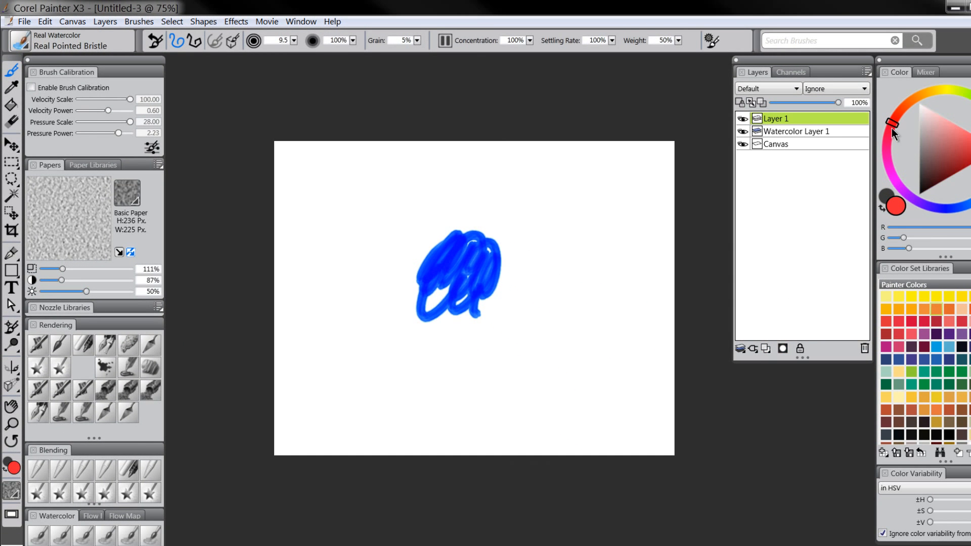
left_click(105, 345)
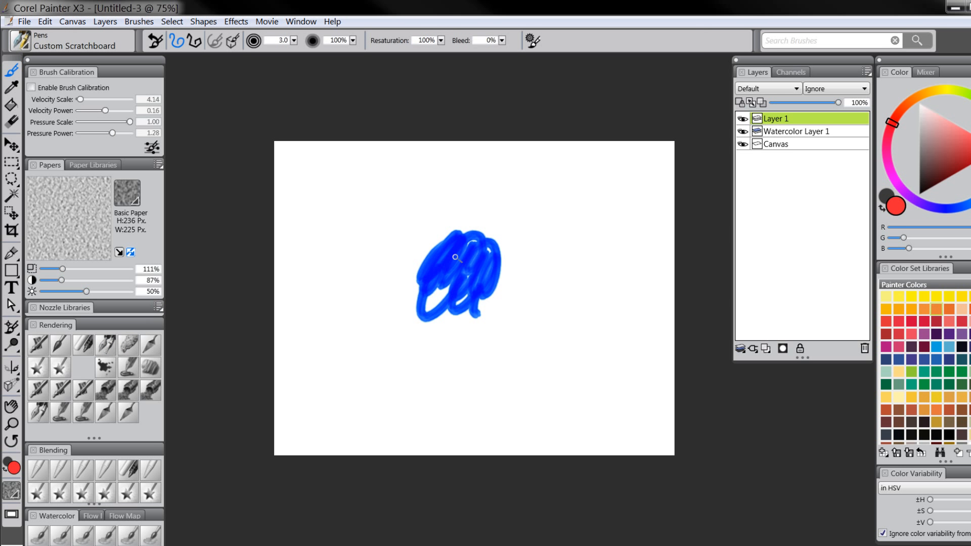
left_click_drag(447, 270, 445, 274)
left_click_drag(449, 253, 463, 272)
left_click_drag(461, 251, 484, 261)
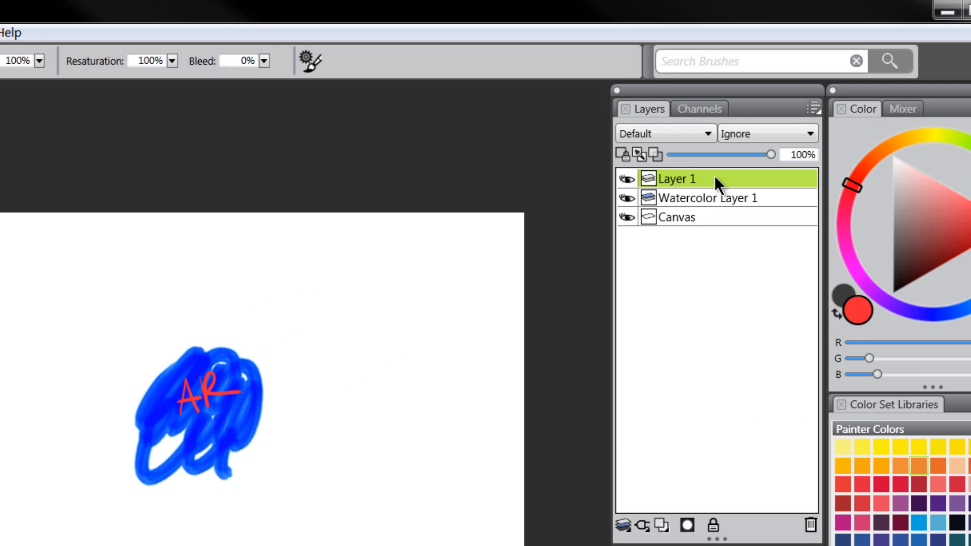
Paint red watercolor along the blue scribble's upper edge on Watercolor Layer 1, and convert that layer to a default layer.
left_click(685, 198)
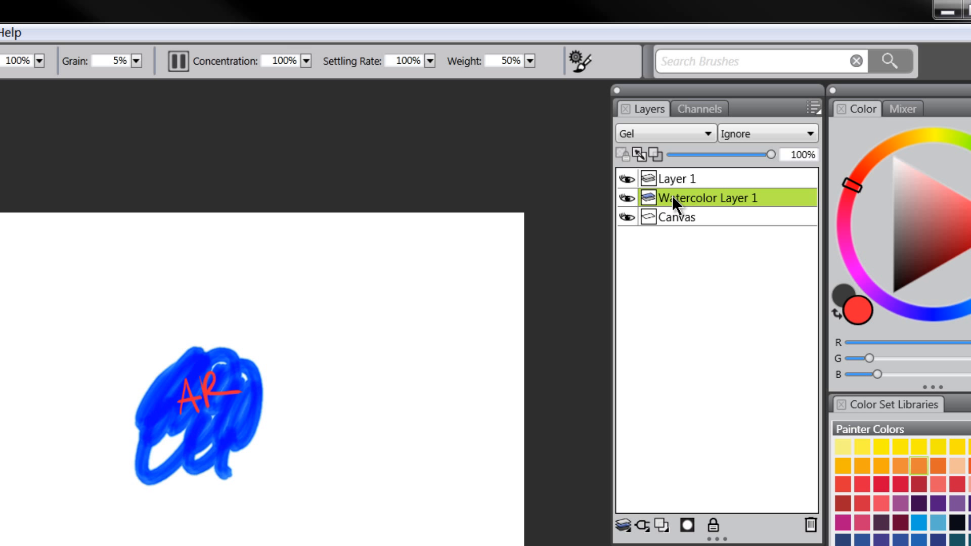
mouse_move(184, 355)
left_mouse_down()
mouse_move(157, 349)
mouse_move(200, 352)
mouse_move(188, 360)
mouse_move(243, 339)
left_mouse_up()
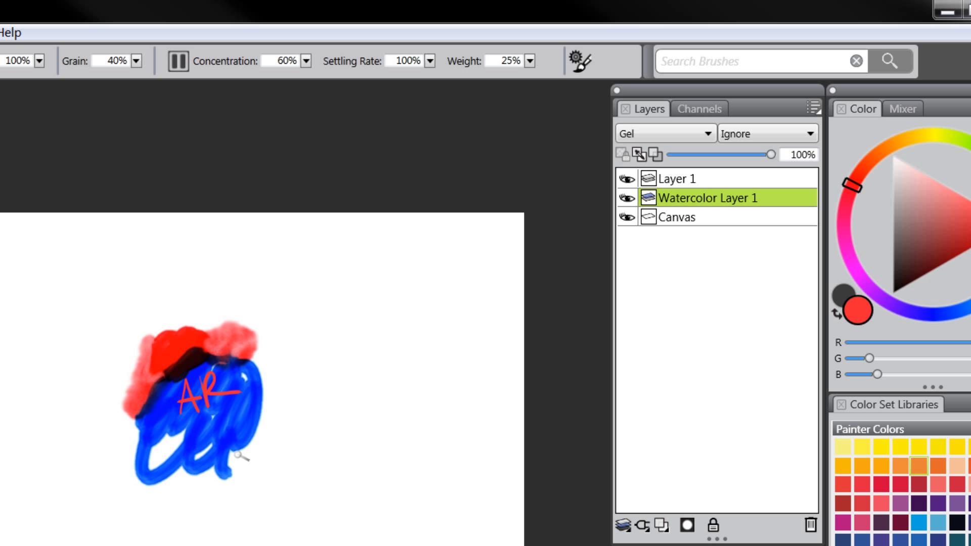
right_click(684, 201)
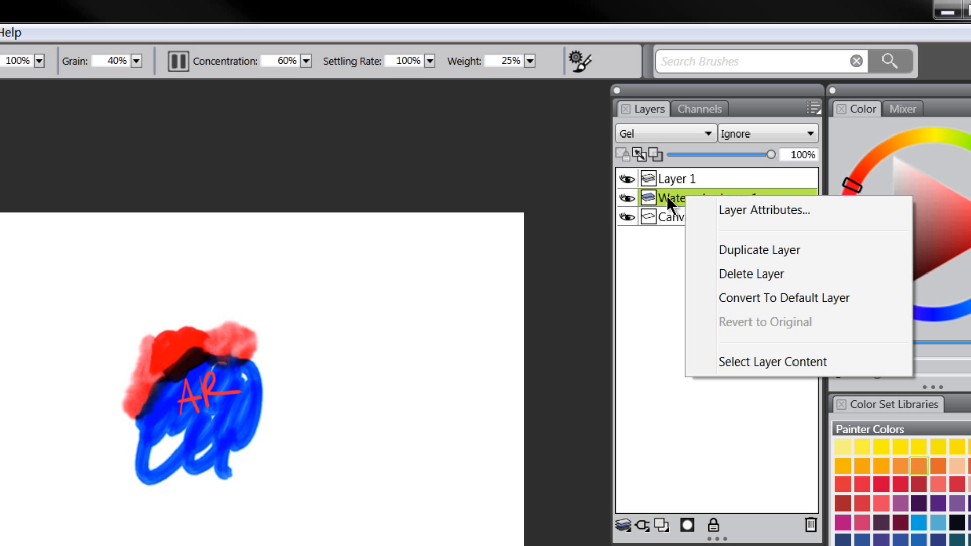
left_click(742, 297)
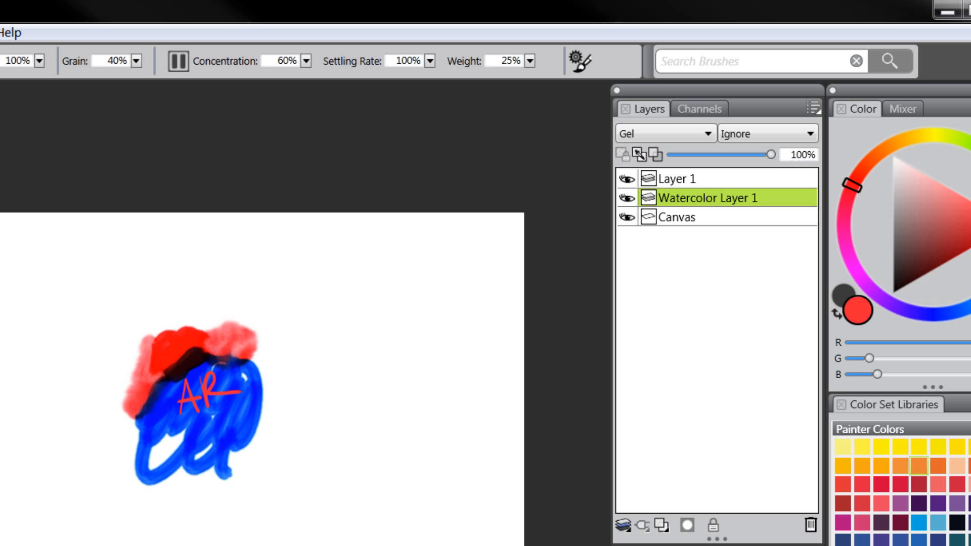
Try a grainy blender on the converted layer's edges, undo it, and pull the blue and red paint outward into spikes.
mouse_move(275, 428)
left_mouse_down()
mouse_move(276, 359)
mouse_move(275, 434)
mouse_move(226, 471)
mouse_move(192, 455)
mouse_move(154, 488)
mouse_move(170, 464)
mouse_move(210, 459)
mouse_move(256, 428)
left_mouse_up()
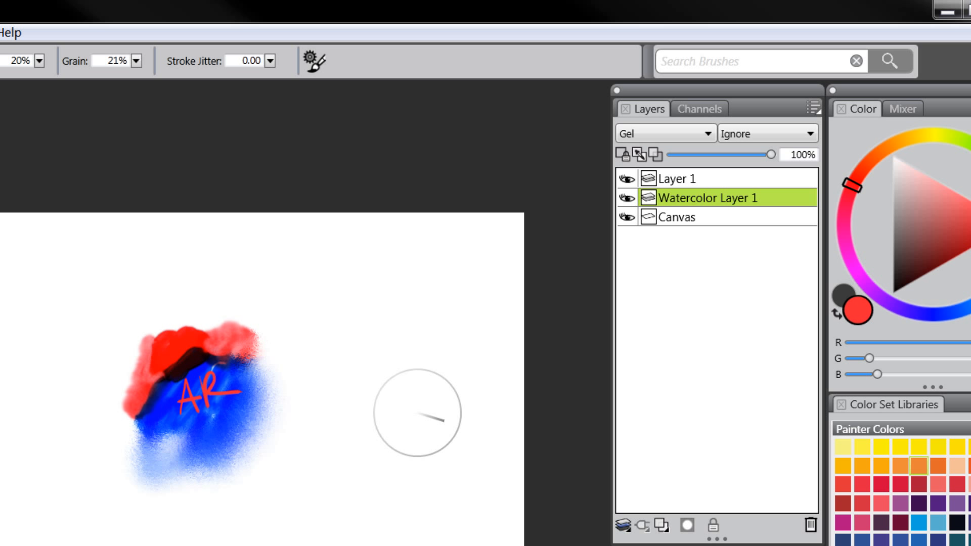
key("ctrl+z")
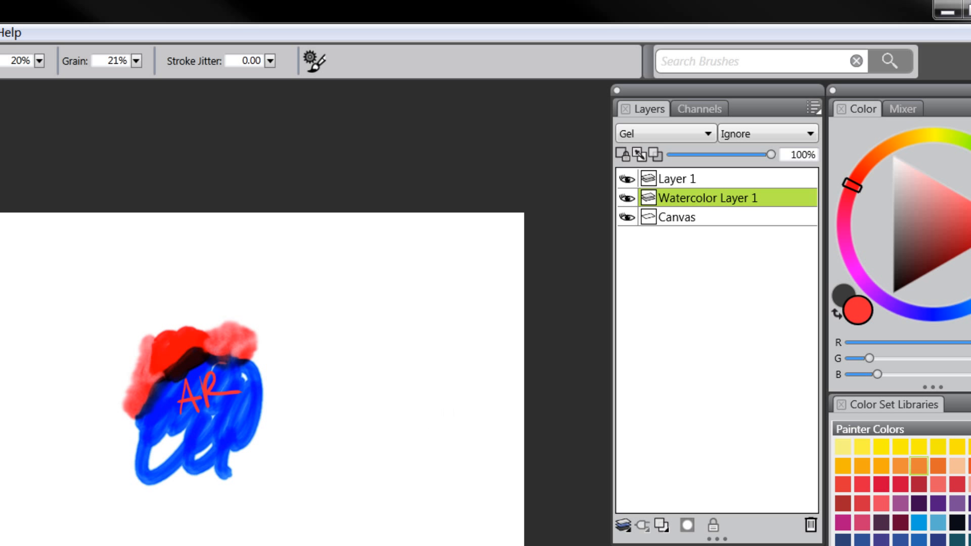
mouse_move(245, 463)
left_mouse_down()
mouse_move(234, 461)
mouse_move(248, 480)
mouse_move(245, 412)
mouse_move(258, 379)
mouse_move(243, 340)
mouse_move(312, 293)
mouse_move(271, 279)
mouse_move(185, 379)
mouse_move(175, 375)
mouse_move(59, 462)
mouse_move(121, 458)
mouse_move(208, 479)
mouse_move(206, 511)
left_mouse_up()
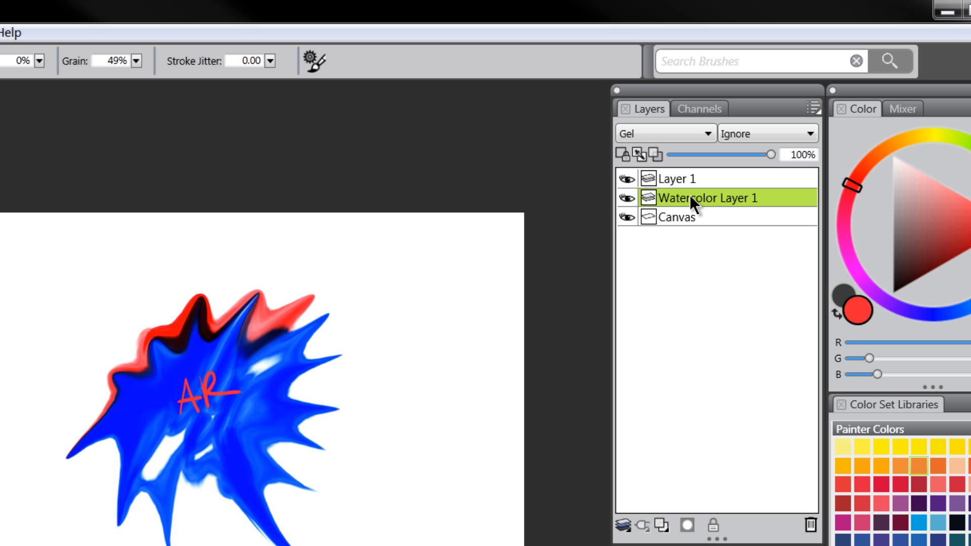